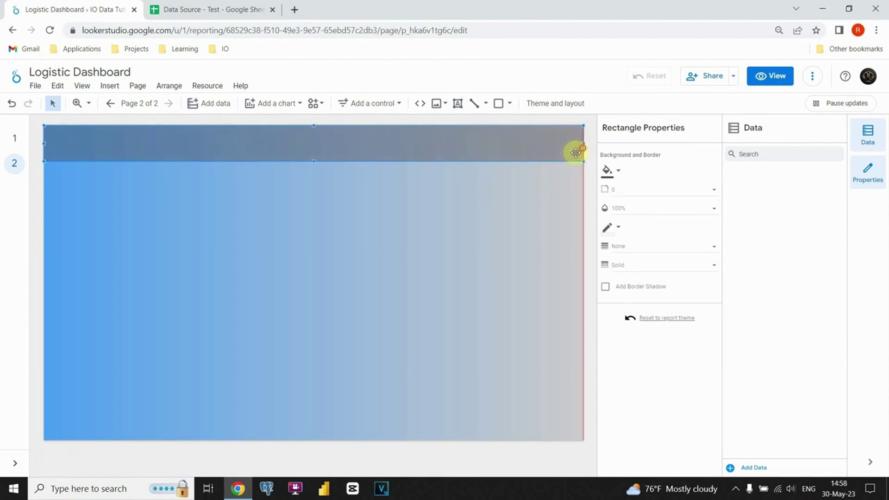
Step: Fill the header band with maroon at 30% opacity
{"action": "left_click", "coordinate": [470, 193]}
{"action": "left_click", "coordinate": [471, 153]}
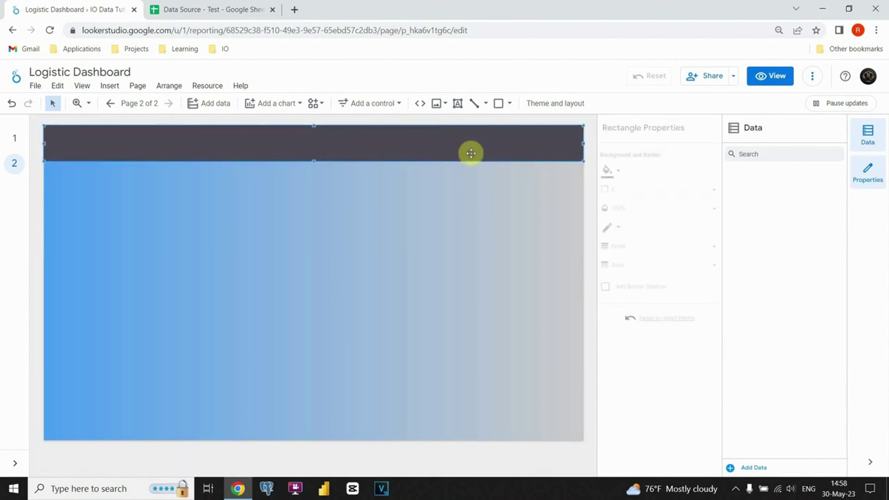
{"action": "left_click", "coordinate": [620, 173]}
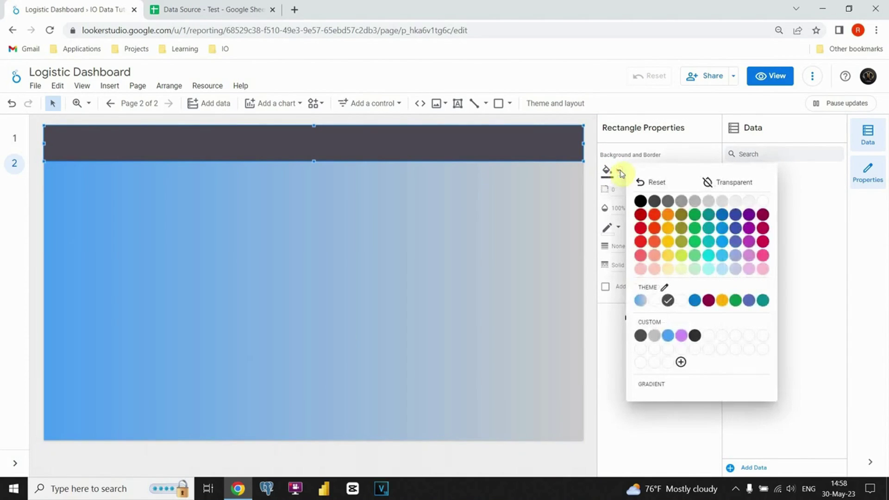
{"action": "left_click", "coordinate": [767, 216]}
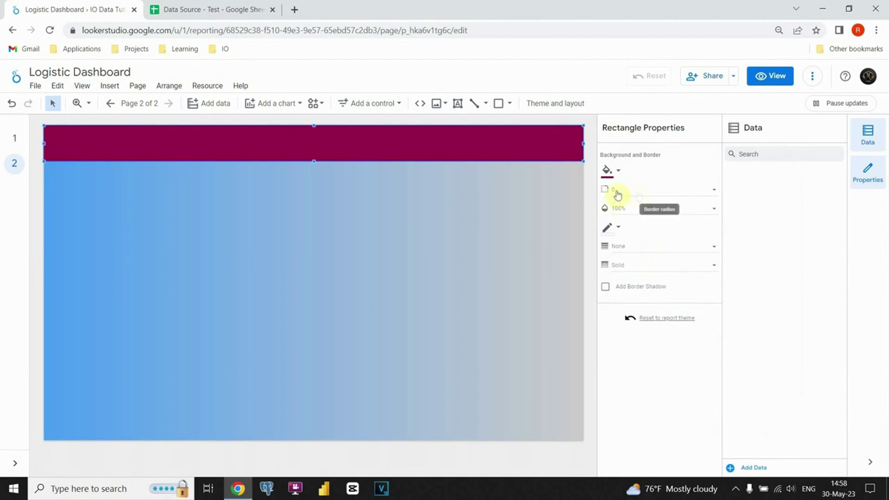
{"action": "left_click", "coordinate": [622, 207]}
{"action": "scroll", "coordinate": [625, 185], "scroll_direction": "up", "scroll_amount": 3}
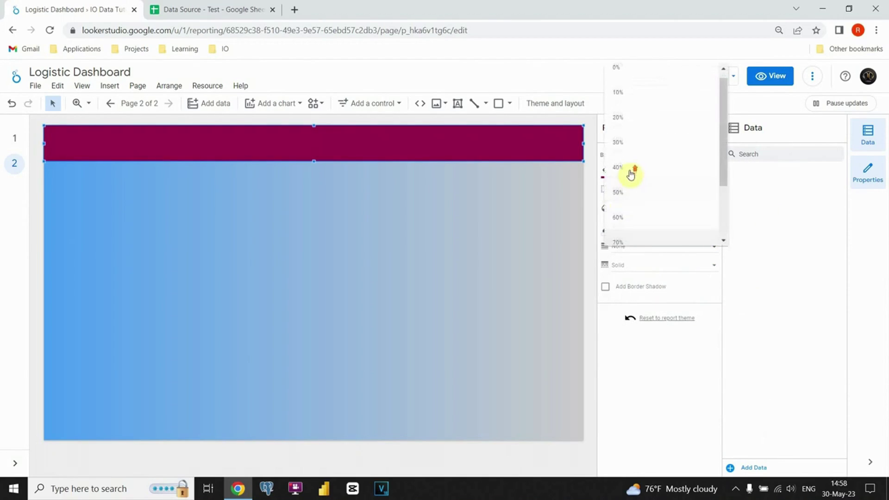
{"action": "left_click", "coordinate": [629, 154]}
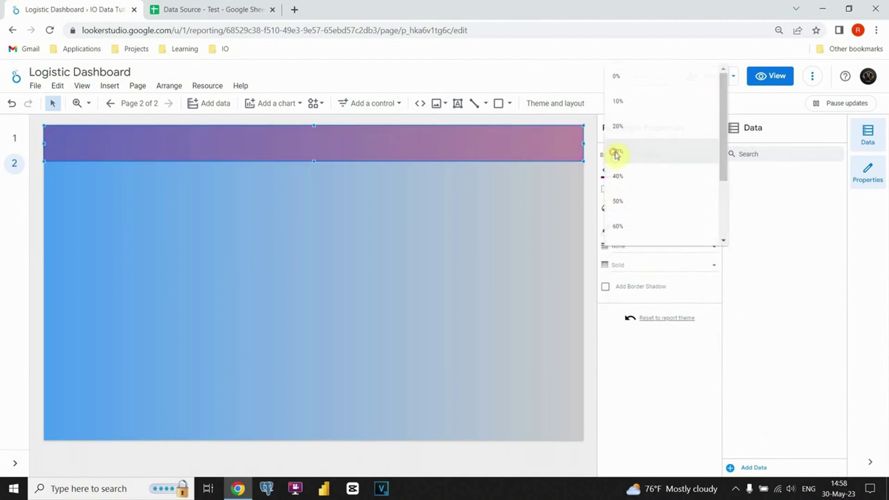
Step: Duplicate the header band
{"action": "left_click", "coordinate": [486, 187]}
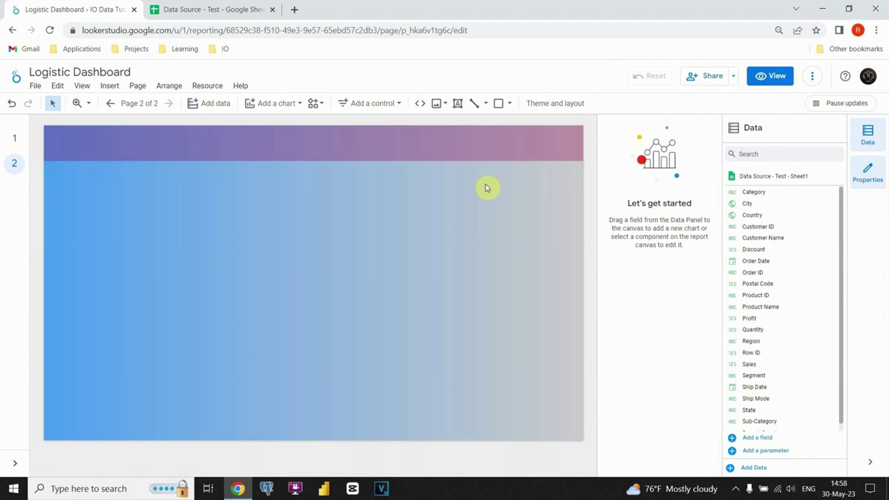
{"action": "left_click", "coordinate": [465, 151]}
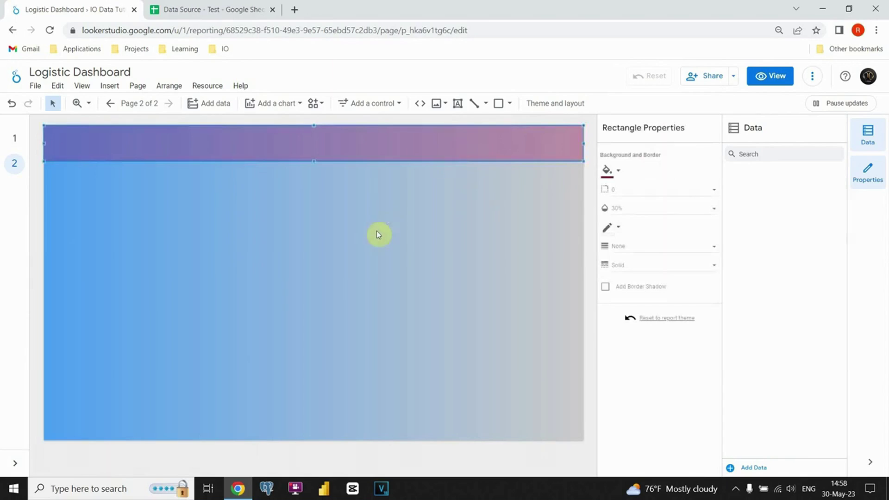
{"action": "key", "text": "ctrl+d"}
Step: Move the header copy onto the page body and round its corners to radius 10
{"action": "left_click_drag", "start_coordinate": [371, 149], "coordinate": [360, 186]}
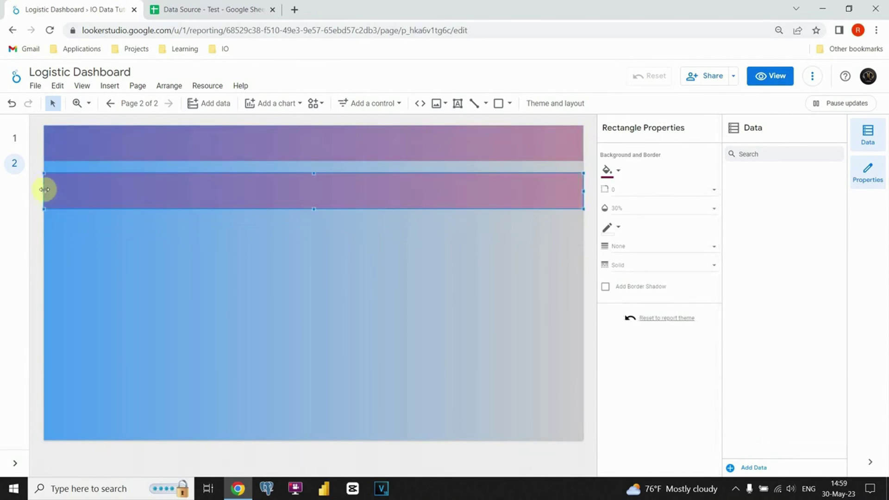
{"action": "left_click_drag", "start_coordinate": [44, 189], "coordinate": [222, 189]}
{"action": "left_click_drag", "start_coordinate": [361, 190], "coordinate": [325, 190]}
{"action": "left_click", "coordinate": [657, 189]}
{"action": "scroll", "coordinate": [616, 280], "scroll_direction": "down", "scroll_amount": 1}
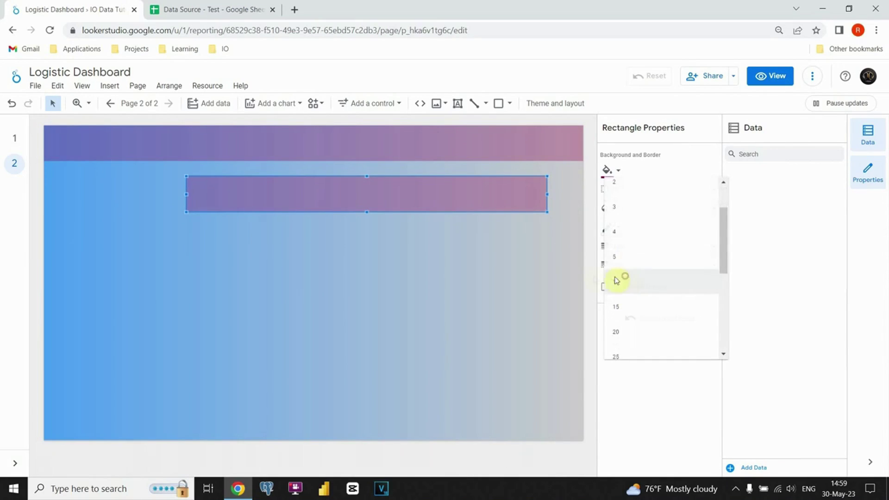
{"action": "left_click", "coordinate": [617, 280]}
{"action": "left_click", "coordinate": [507, 237]}
Step: Resize and position the rounded box as the first panel below the header
{"action": "left_click_drag", "start_coordinate": [376, 197], "coordinate": [403, 200]}
{"action": "left_click_drag", "start_coordinate": [213, 192], "coordinate": [246, 192]}
{"action": "left_click", "coordinate": [505, 203]}
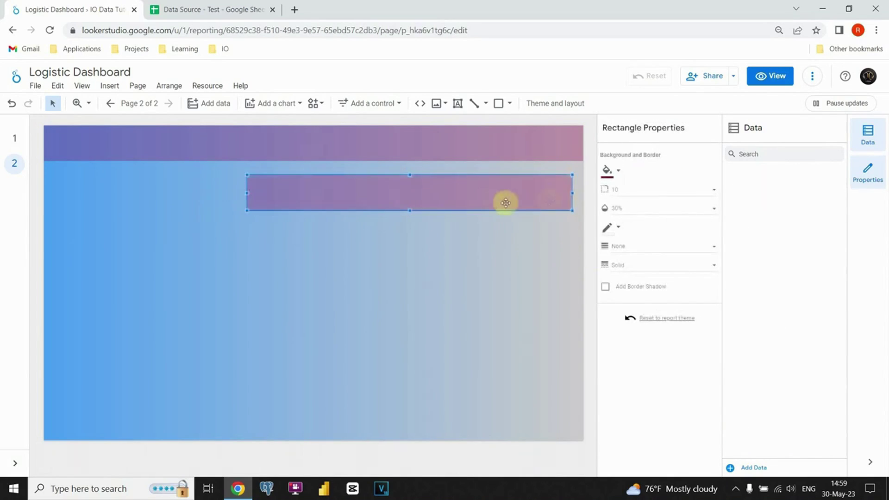
{"action": "left_click_drag", "start_coordinate": [572, 192], "coordinate": [371, 199]}
{"action": "left_click_drag", "start_coordinate": [309, 211], "coordinate": [312, 246]}
{"action": "left_click_drag", "start_coordinate": [310, 203], "coordinate": [320, 210]}
{"action": "left_click_drag", "start_coordinate": [317, 241], "coordinate": [532, 220]}
Step: Duplicate the panel into a large right box and a bottom-left box
{"action": "key", "text": "ctrl+d"}
{"action": "key", "text": "ctrl+d"}
{"action": "left_click_drag", "start_coordinate": [444, 259], "coordinate": [386, 356]}
{"action": "left_click_drag", "start_coordinate": [319, 296], "coordinate": [321, 301]}
{"action": "left_click", "coordinate": [313, 245]}
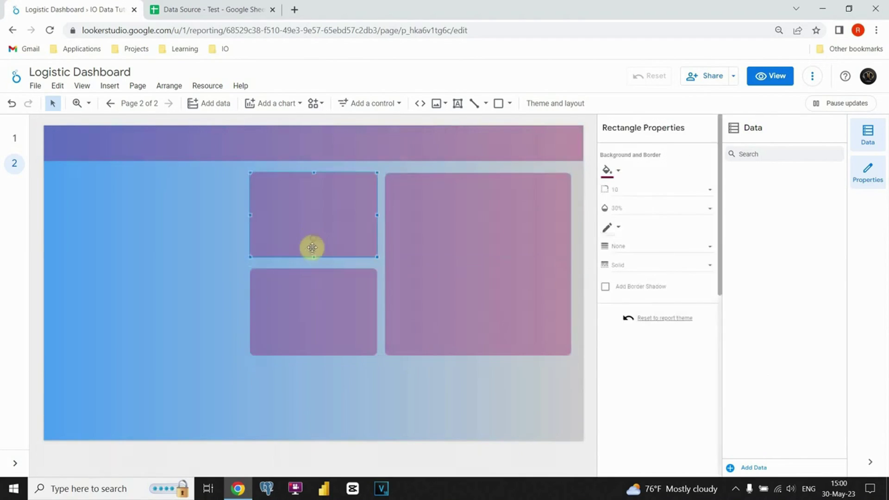
{"action": "left_click", "coordinate": [207, 302]}
{"action": "left_click_drag", "start_coordinate": [333, 308], "coordinate": [136, 383]}
{"action": "left_click_drag", "start_coordinate": [120, 347], "coordinate": [120, 361]}
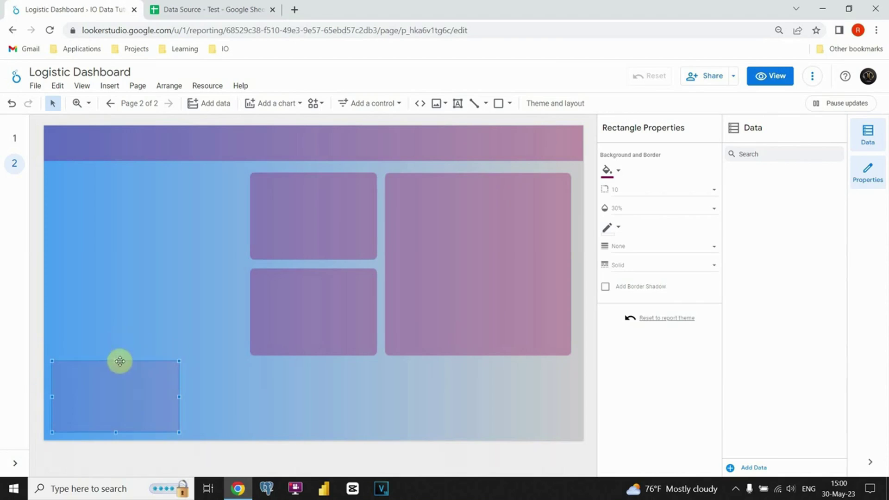
{"action": "left_click_drag", "start_coordinate": [179, 397], "coordinate": [314, 409]}
{"action": "left_click_drag", "start_coordinate": [185, 363], "coordinate": [184, 366]}
{"action": "left_click", "coordinate": [377, 396]}
Step: Nudge the top, large right, middle-left and bottom-left panels into alignment
{"action": "left_click", "coordinate": [352, 319]}
{"action": "left_click_drag", "start_coordinate": [321, 209], "coordinate": [320, 205]}
{"action": "left_click_drag", "start_coordinate": [484, 268], "coordinate": [484, 264]}
{"action": "left_click_drag", "start_coordinate": [349, 322], "coordinate": [349, 318]}
{"action": "left_click", "coordinate": [178, 375]}
{"action": "left_click_drag", "start_coordinate": [183, 363], "coordinate": [182, 357]}
Step: Duplicate the bottom-left panel into the page's bottom-right corner
{"action": "key", "text": "ctrl+d"}
{"action": "left_click_drag", "start_coordinate": [301, 381], "coordinate": [490, 393]}
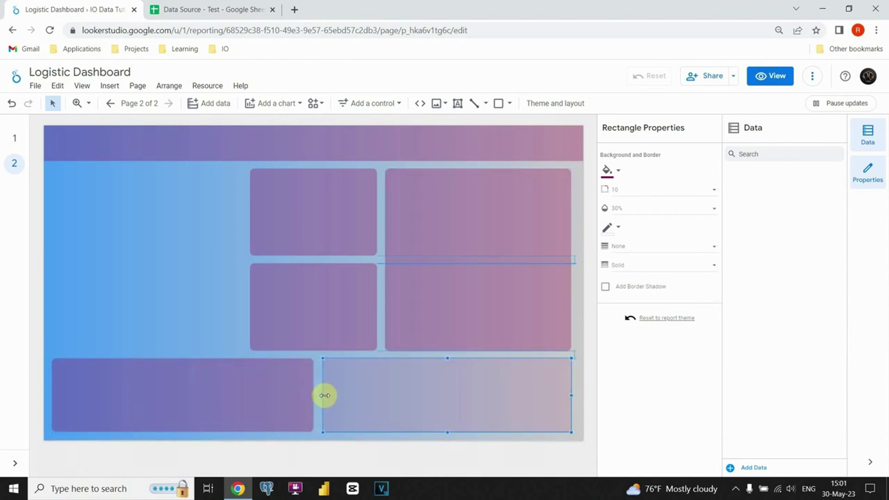
{"action": "left_click", "coordinate": [237, 349]}
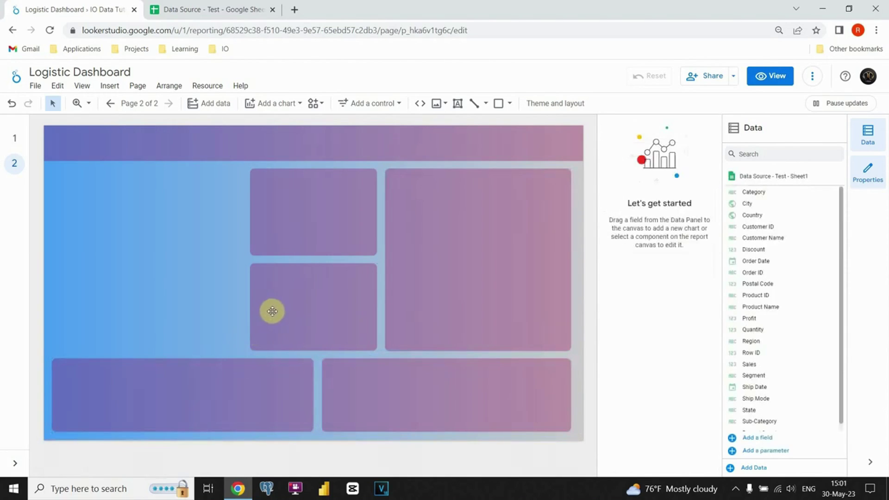
Step: Align the panel edges and resize the two bottom boxes to share the width
{"action": "left_click", "coordinate": [383, 258]}
{"action": "left_click_drag", "start_coordinate": [384, 258], "coordinate": [397, 258]}
{"action": "left_click_drag", "start_coordinate": [334, 295], "coordinate": [352, 296]}
{"action": "left_click_drag", "start_coordinate": [312, 220], "coordinate": [324, 220]}
{"action": "left_click_drag", "start_coordinate": [313, 368], "coordinate": [256, 394]}
{"action": "left_click_drag", "start_coordinate": [322, 395], "coordinate": [263, 397]}
{"action": "left_click", "coordinate": [254, 335]}
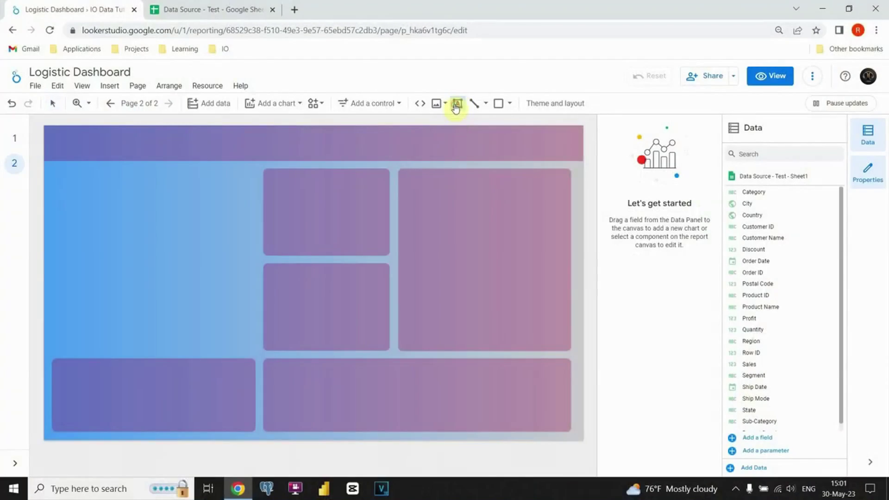
Step: Draw a text box and move it to the header's top-left corner
{"action": "left_click", "coordinate": [456, 105]}
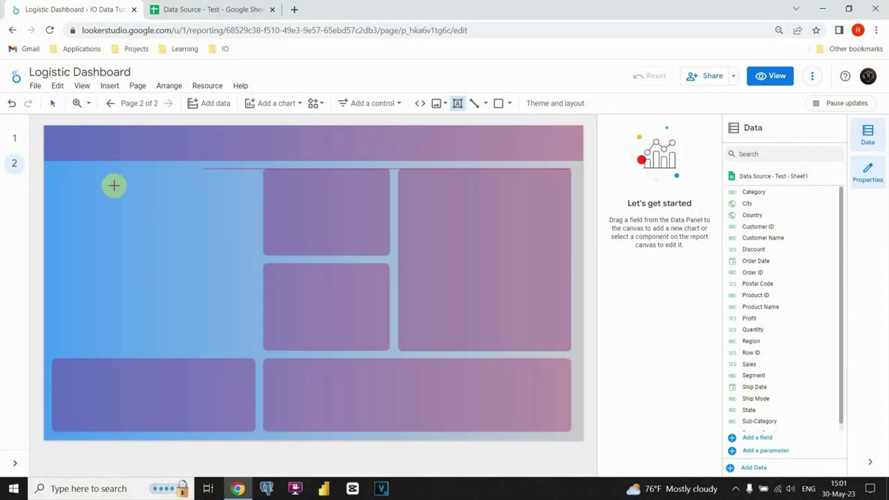
{"action": "left_click_drag", "start_coordinate": [94, 180], "coordinate": [250, 270]}
{"action": "left_click", "coordinate": [182, 177]}
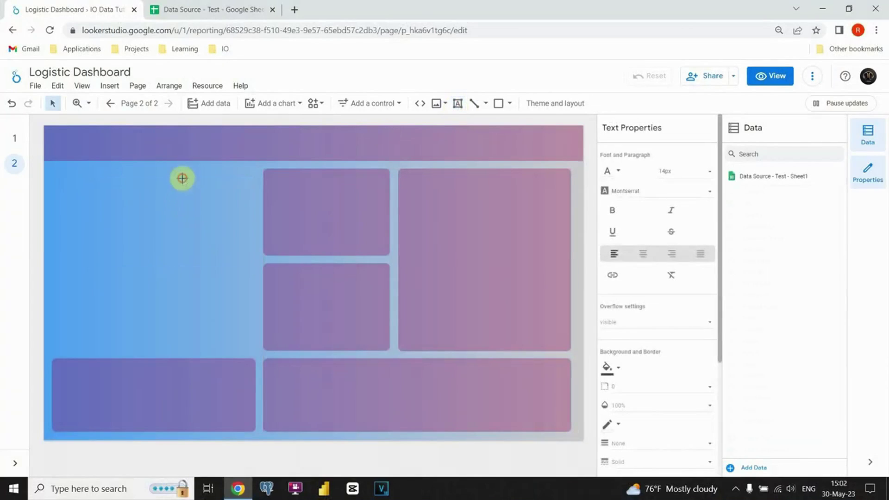
{"action": "left_click", "coordinate": [184, 178]}
{"action": "left_click_drag", "start_coordinate": [184, 180], "coordinate": [139, 134]}
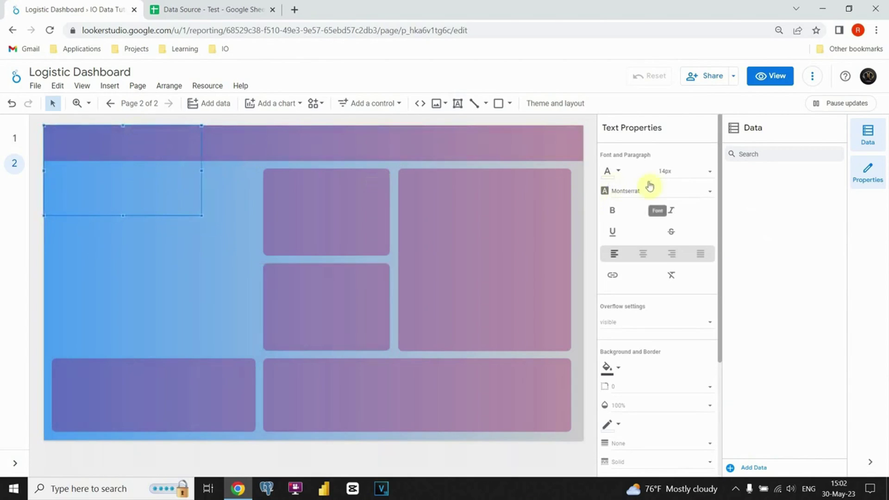
Step: Set the LOGISTIC REPORT title to 48px and fit its box to the header band
{"action": "left_click", "coordinate": [672, 172]}
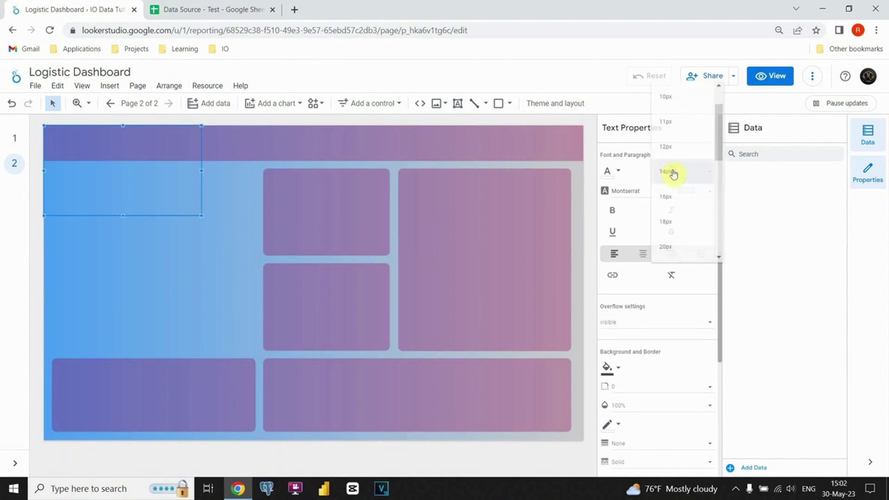
{"action": "scroll", "coordinate": [680, 170], "scroll_direction": "down", "scroll_amount": 6}
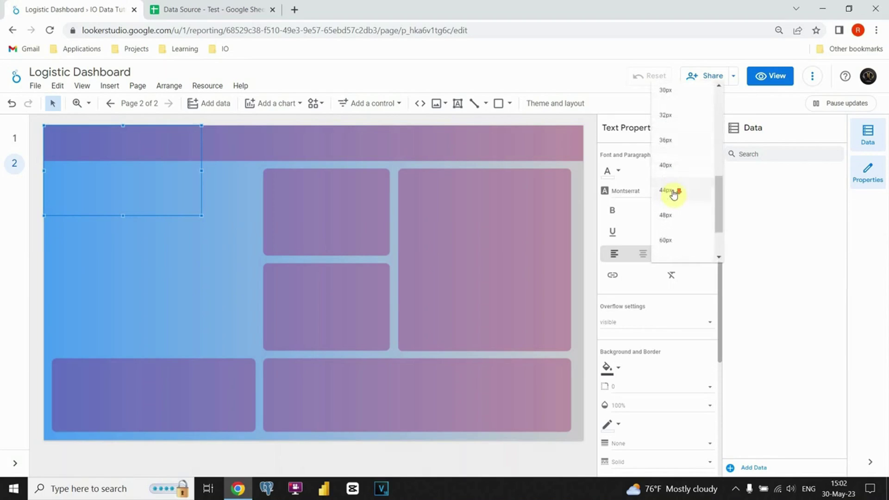
{"action": "left_click", "coordinate": [675, 214]}
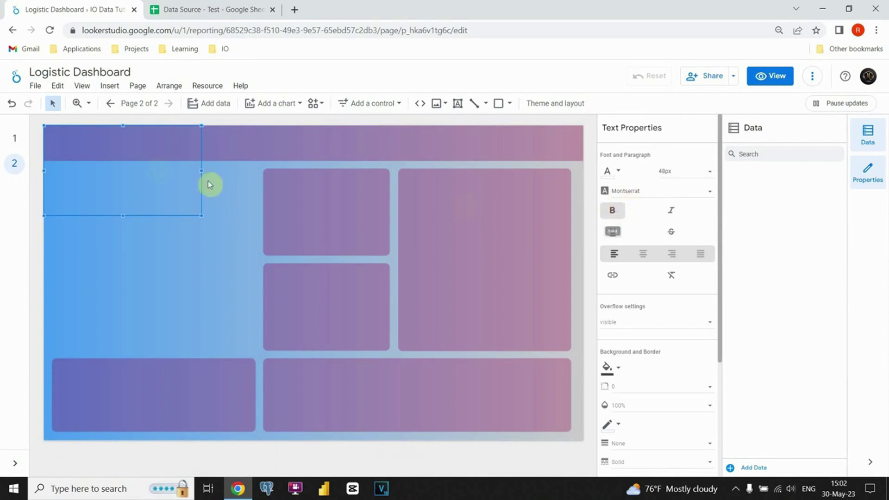
{"action": "left_click_drag", "start_coordinate": [123, 214], "coordinate": [132, 163]}
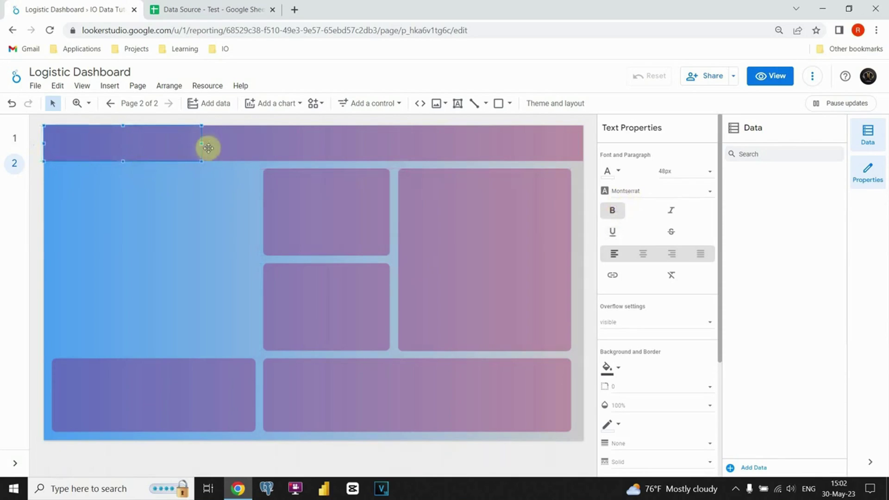
{"action": "left_click_drag", "start_coordinate": [203, 145], "coordinate": [287, 145]}
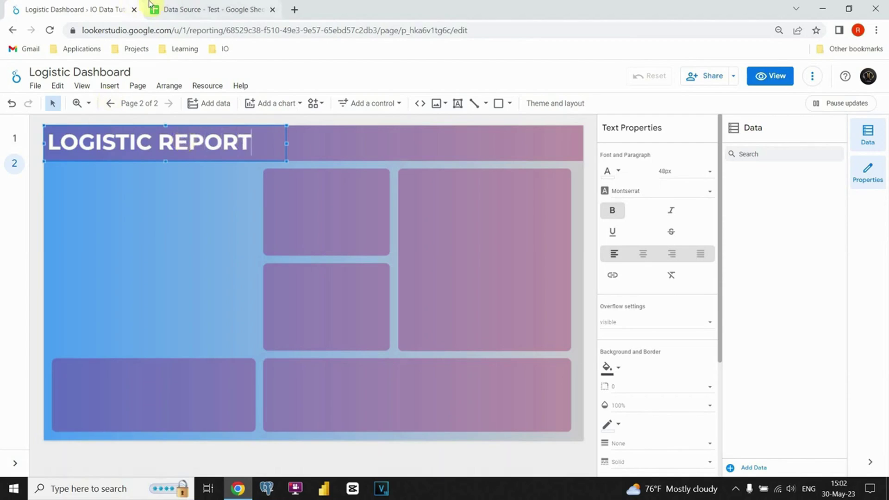
{"action": "left_click", "coordinate": [211, 173]}
Step: Copy and paste the LOGISTIC REPORT title to make a duplicate
{"action": "left_click", "coordinate": [282, 135]}
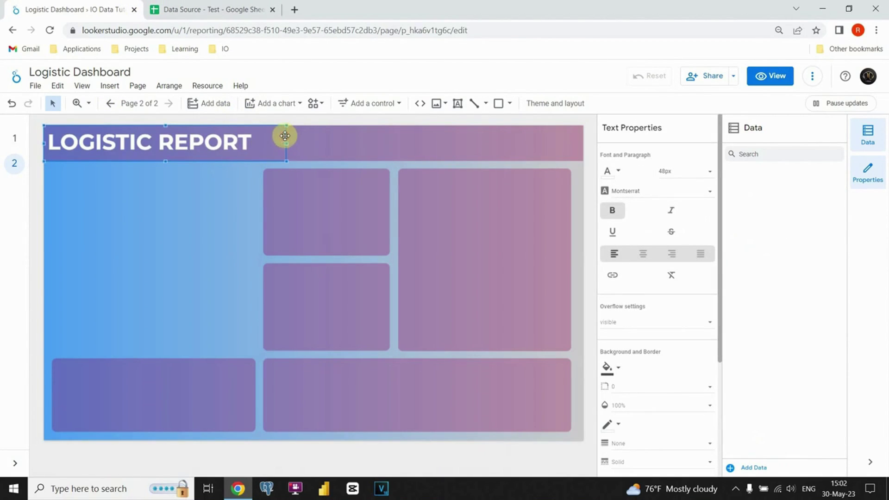
{"action": "key", "text": "ctrl+c"}
{"action": "key", "text": "ctrl+v"}
Step: Move the title copy onto the page body, set it to 16px, and narrow its box
{"action": "left_click_drag", "start_coordinate": [280, 135], "coordinate": [413, 185]}
{"action": "double_click", "coordinate": [341, 193]}
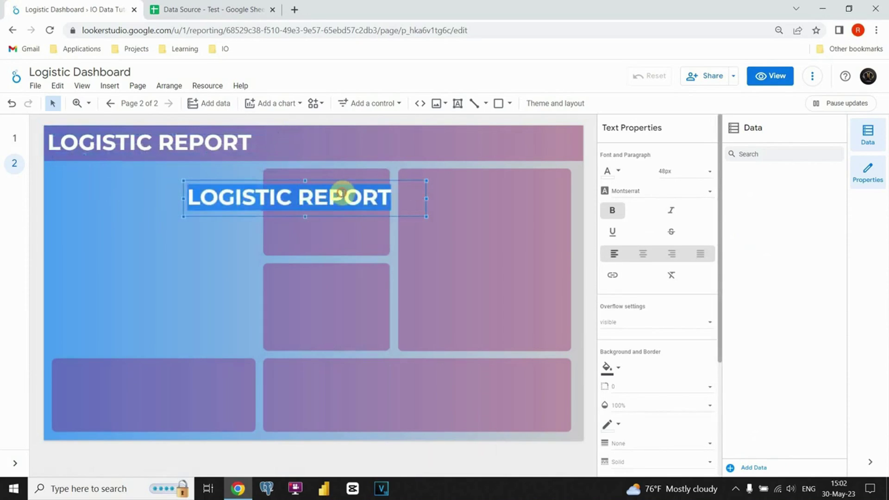
{"action": "left_click", "coordinate": [682, 172]}
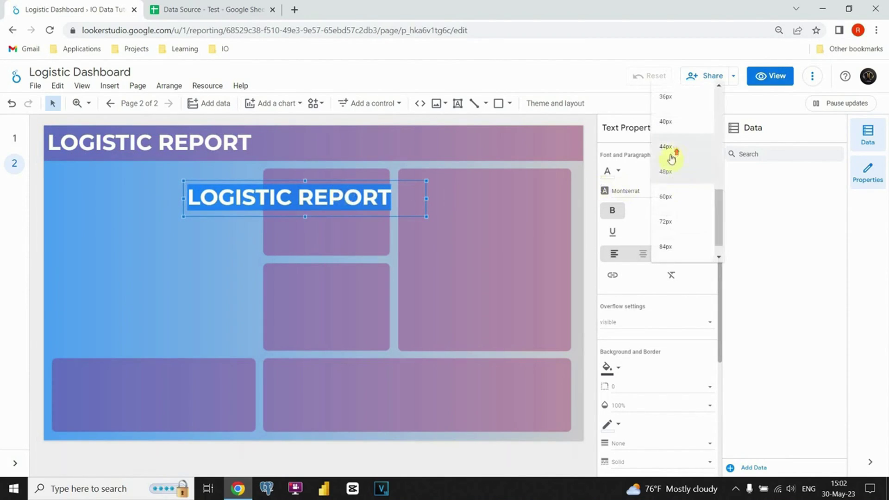
{"action": "scroll", "coordinate": [670, 159], "scroll_direction": "up", "scroll_amount": 5}
{"action": "left_click", "coordinate": [667, 186]}
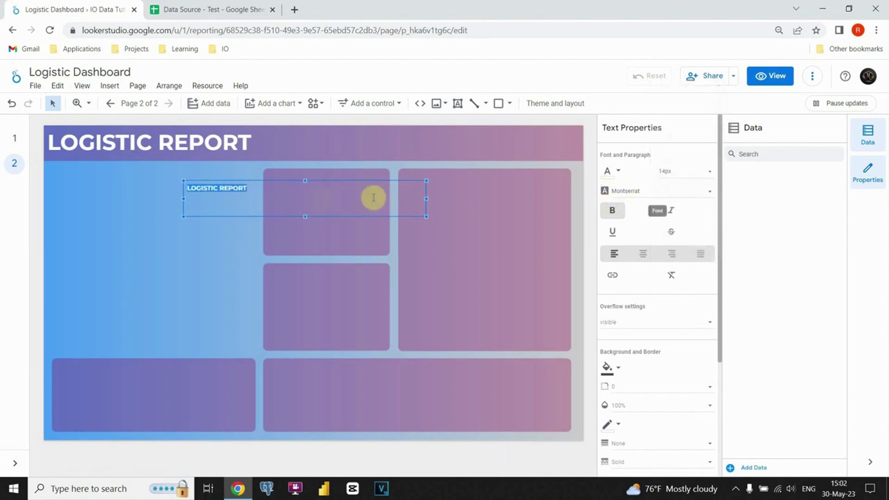
{"action": "left_click", "coordinate": [670, 173]}
{"action": "left_click", "coordinate": [674, 192]}
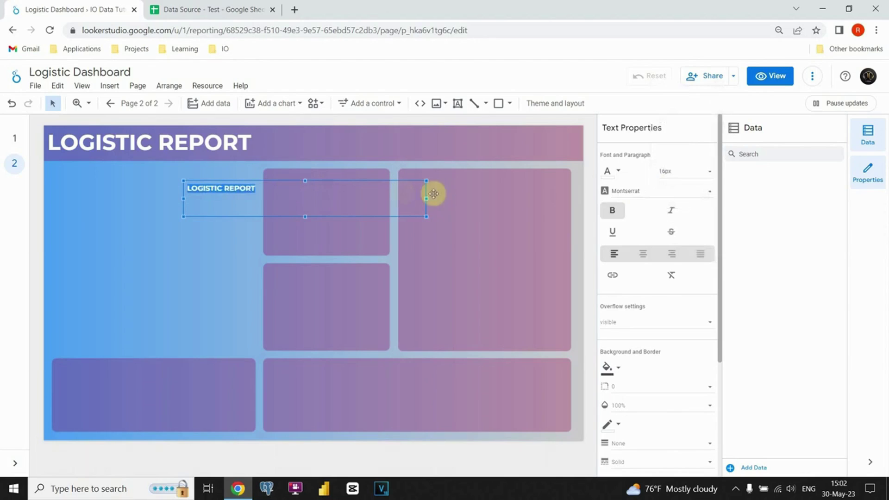
{"action": "left_click_drag", "start_coordinate": [427, 195], "coordinate": [255, 203]}
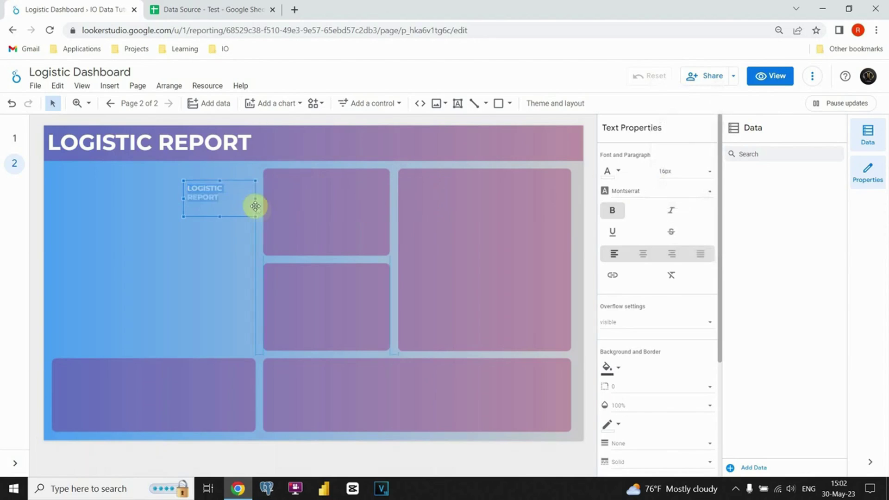
{"action": "left_click", "coordinate": [158, 199]}
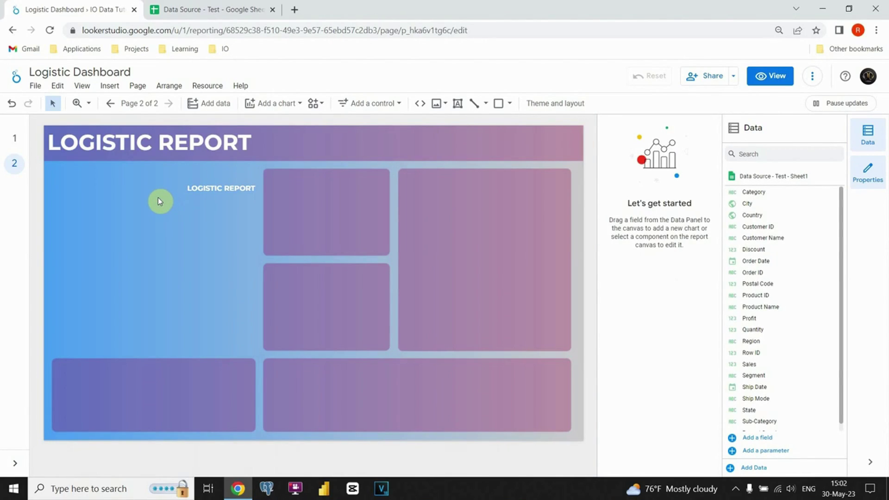
Step: Make the copy a centred '# of Orders by Region' title and fit its box
{"action": "left_click", "coordinate": [193, 188]}
{"action": "left_click", "coordinate": [209, 187]}
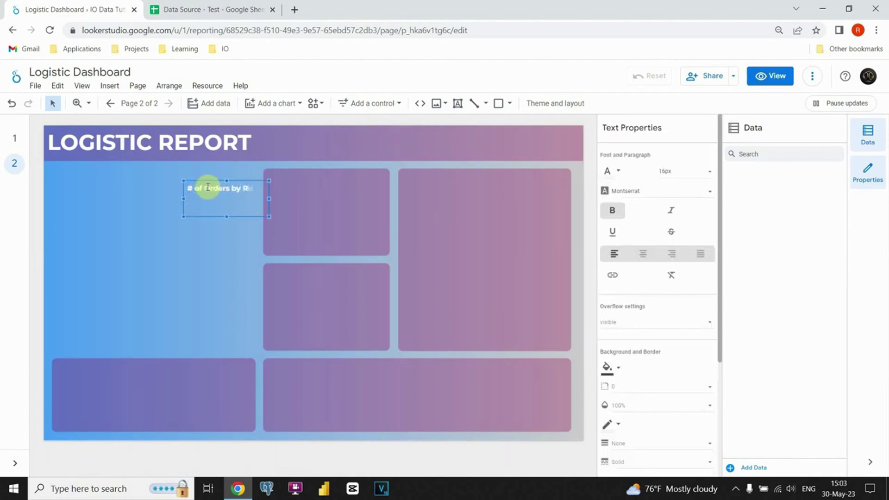
{"action": "left_click_drag", "start_coordinate": [269, 199], "coordinate": [281, 199]}
{"action": "triple_click", "coordinate": [252, 194]}
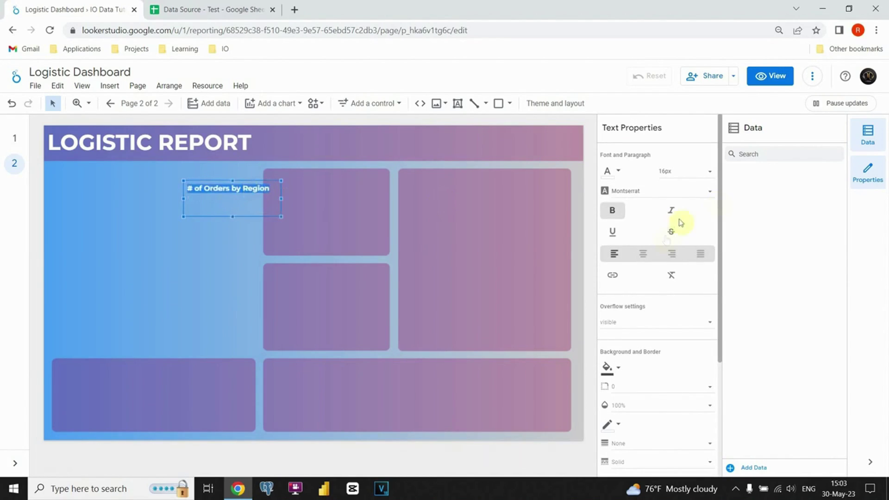
{"action": "left_click", "coordinate": [642, 254]}
{"action": "left_click", "coordinate": [231, 220]}
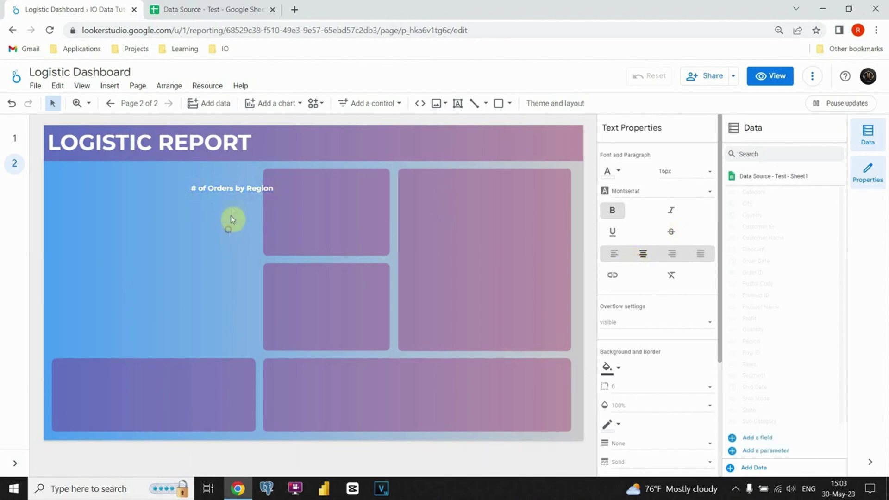
{"action": "left_click", "coordinate": [235, 215]}
{"action": "left_click_drag", "start_coordinate": [232, 216], "coordinate": [241, 200]}
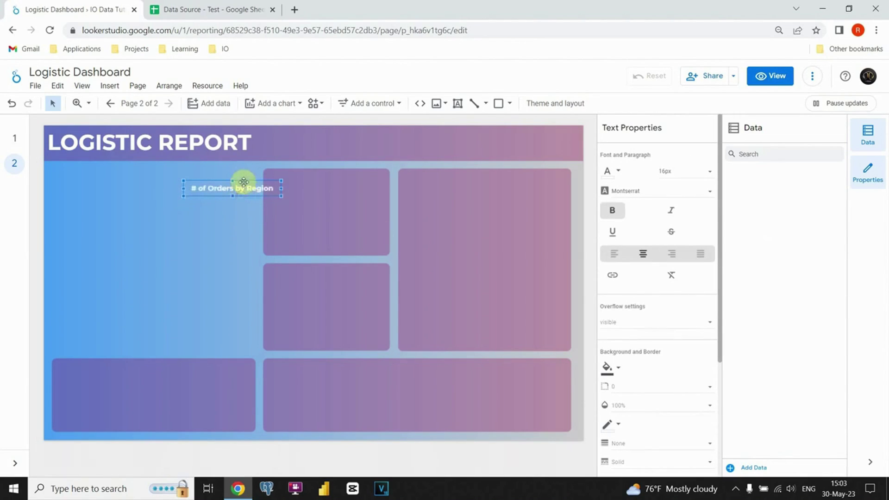
Step: Duplicate the title into the Category, Segment, City and Order Quantity - Trend panels
{"action": "key", "text": "ctrl+d"}
{"action": "left_click_drag", "start_coordinate": [248, 193], "coordinate": [324, 187]}
{"action": "left_click", "coordinate": [509, 177]}
{"action": "left_click", "coordinate": [263, 183]}
{"action": "left_click_drag", "start_coordinate": [314, 176], "coordinate": [351, 270]}
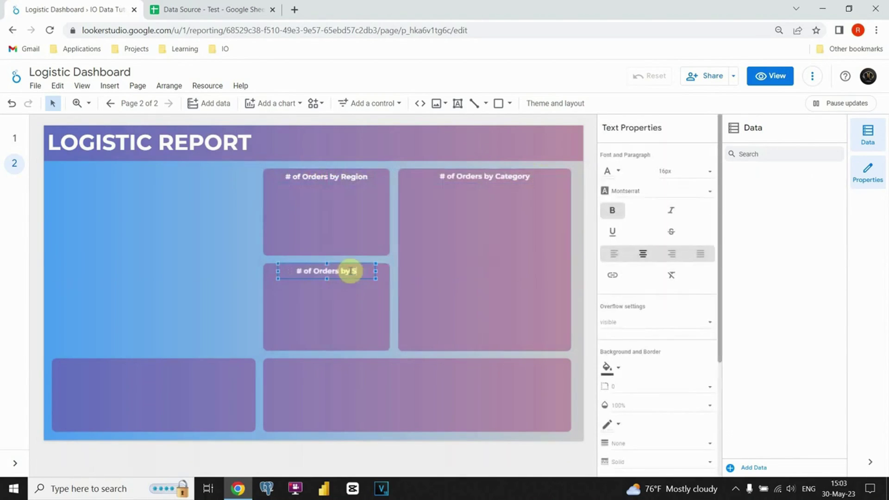
{"action": "key", "text": "ctrl+d"}
{"action": "left_click_drag", "start_coordinate": [341, 274], "coordinate": [430, 364]}
{"action": "left_click", "coordinate": [342, 273]}
{"action": "key", "text": "ctrl+d"}
{"action": "left_click", "coordinate": [423, 357]}
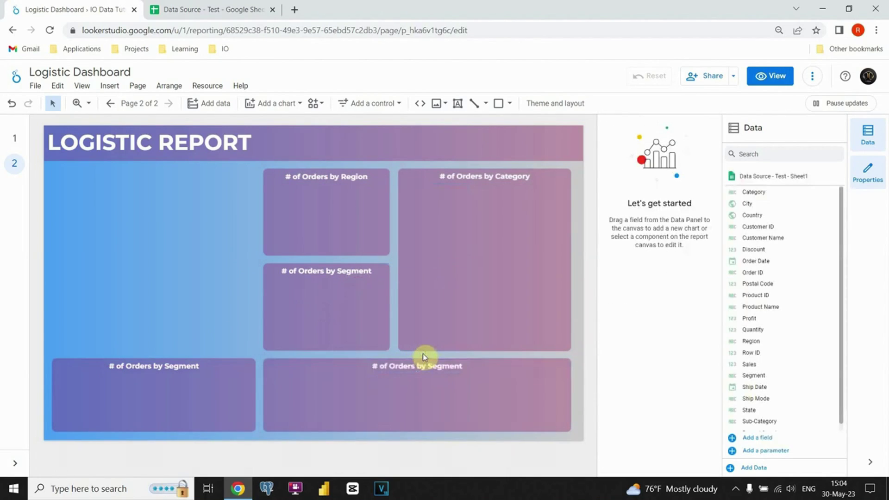
{"action": "left_click", "coordinate": [173, 362]}
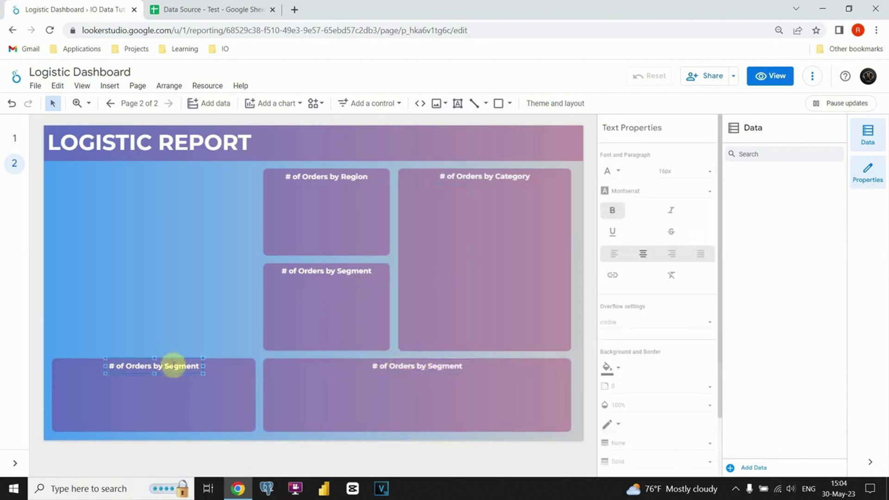
{"action": "double_click", "coordinate": [413, 366]}
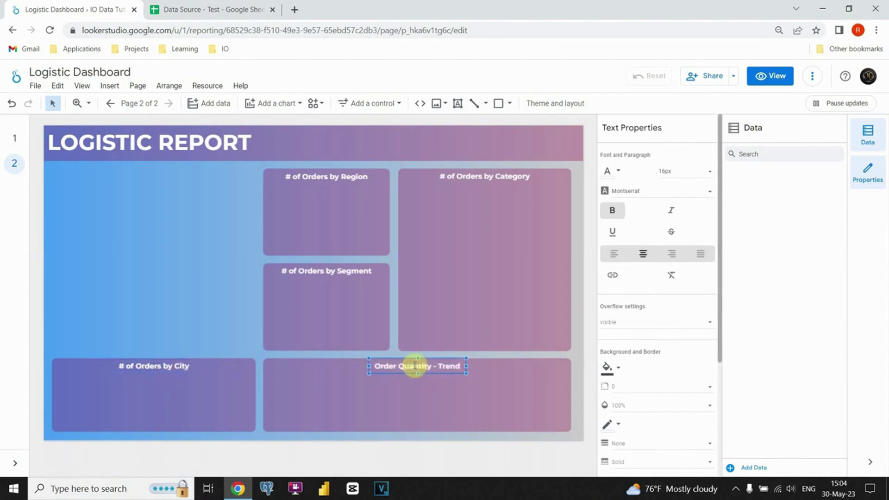
Step: Raise the City panel's top edge and adjust the Region panel's height
{"action": "left_click", "coordinate": [232, 335]}
{"action": "left_click", "coordinate": [178, 355]}
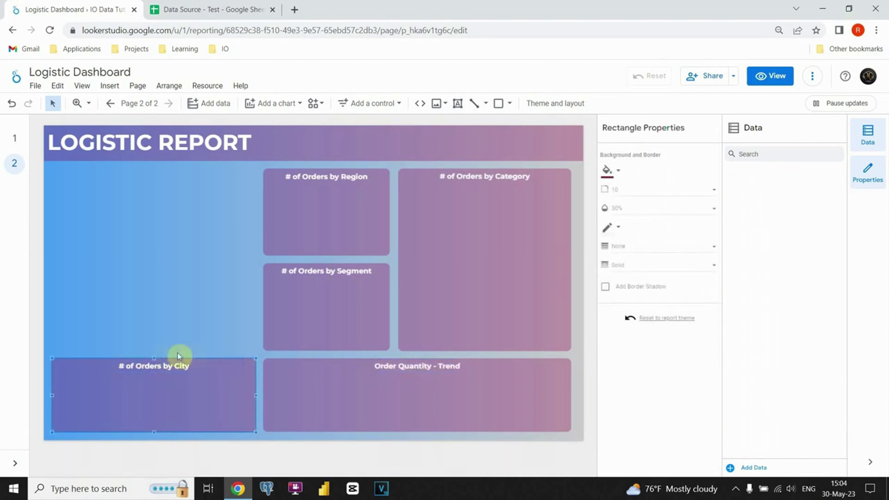
{"action": "left_click_drag", "start_coordinate": [154, 358], "coordinate": [154, 345]}
{"action": "left_click", "coordinate": [169, 354]}
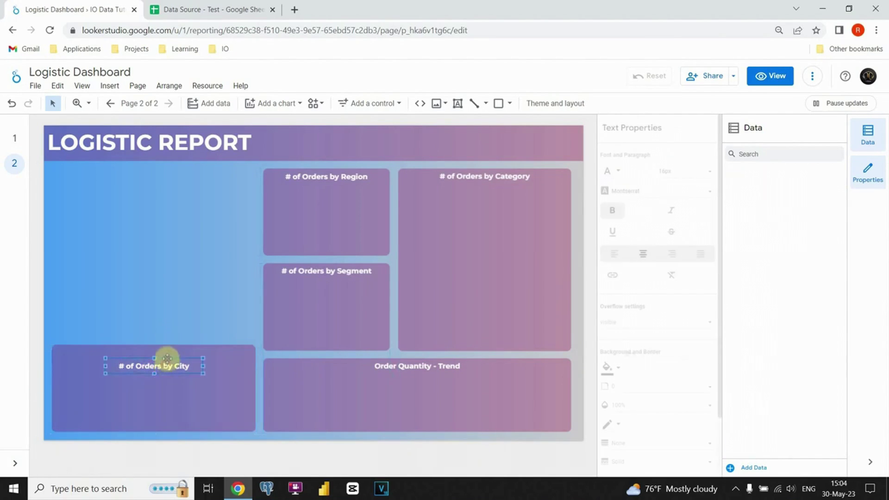
{"action": "left_click", "coordinate": [203, 313]}
{"action": "left_click", "coordinate": [326, 349]}
{"action": "left_click_drag", "start_coordinate": [329, 228], "coordinate": [331, 234]}
Step: Shorten the Segment panel and move its title up to match
{"action": "left_click", "coordinate": [218, 234]}
{"action": "left_click", "coordinate": [328, 347]}
{"action": "left_click", "coordinate": [337, 228]}
{"action": "left_click_drag", "start_coordinate": [327, 293], "coordinate": [319, 265]}
{"action": "left_click", "coordinate": [320, 271]}
{"action": "left_click", "coordinate": [485, 342]}
{"action": "left_click_drag", "start_coordinate": [485, 351], "coordinate": [485, 338]}
Step: Raise the Trend panel's top edge and lift the Order Quantity - Trend title
{"action": "left_click", "coordinate": [487, 361]}
{"action": "left_click_drag", "start_coordinate": [417, 357], "coordinate": [432, 342]}
{"action": "left_click", "coordinate": [426, 353]}
{"action": "left_click", "coordinate": [426, 356]}
{"action": "left_click", "coordinate": [431, 354]}
{"action": "left_click", "coordinate": [227, 305]}
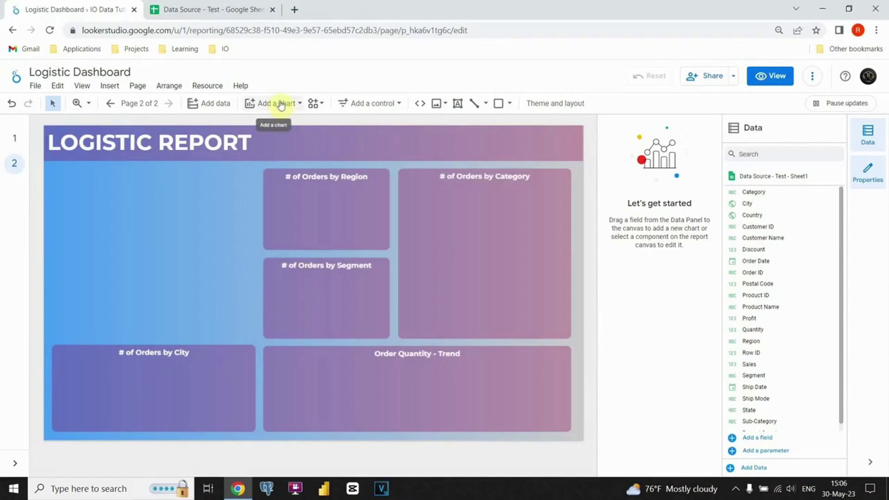
{"action": "left_click", "coordinate": [288, 102]}
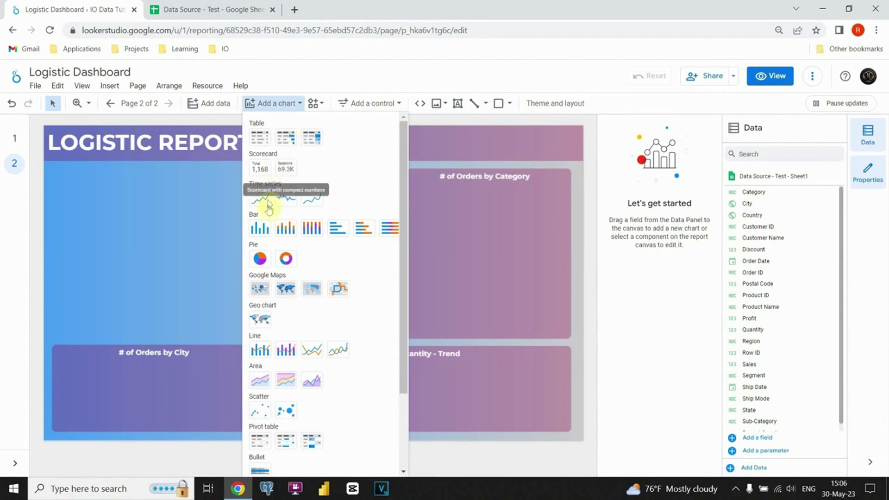
Step: Add a geo chart showing the Count of Order ID by City
{"action": "left_click", "coordinate": [262, 319]}
{"action": "left_click", "coordinate": [69, 192]}
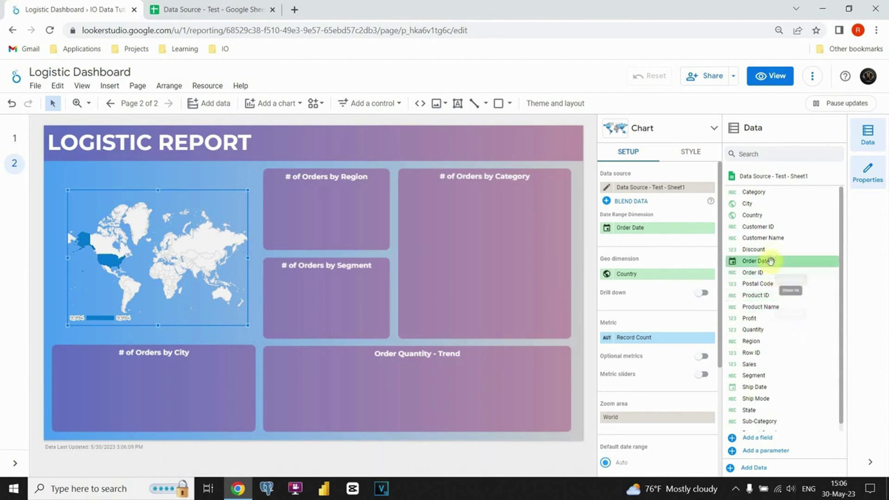
{"action": "left_click_drag", "start_coordinate": [770, 272], "coordinate": [640, 339]}
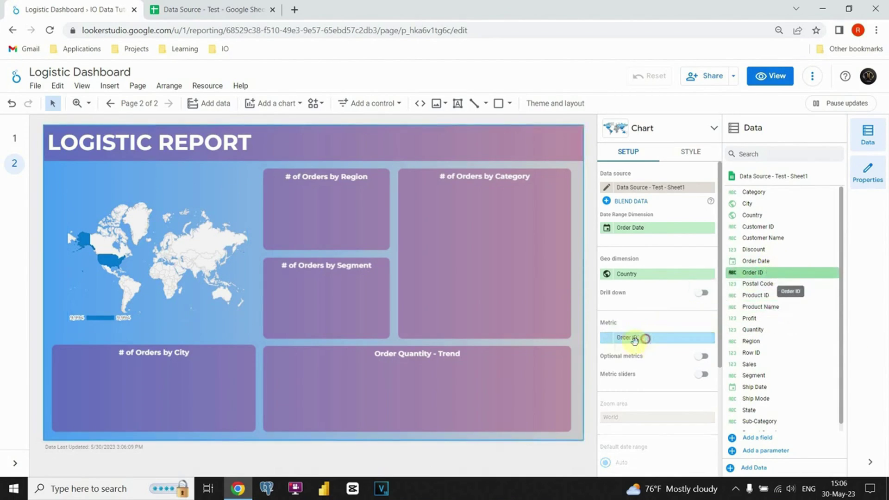
{"action": "left_click", "coordinate": [608, 340]}
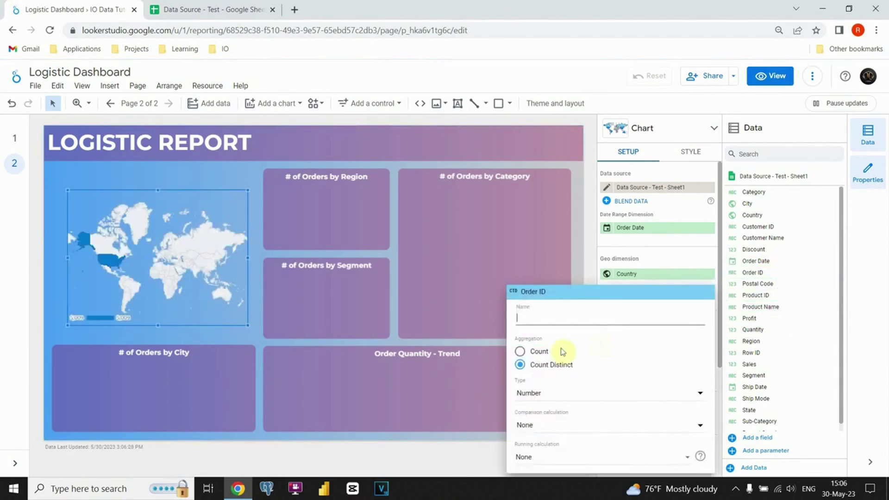
{"action": "left_click", "coordinate": [532, 353]}
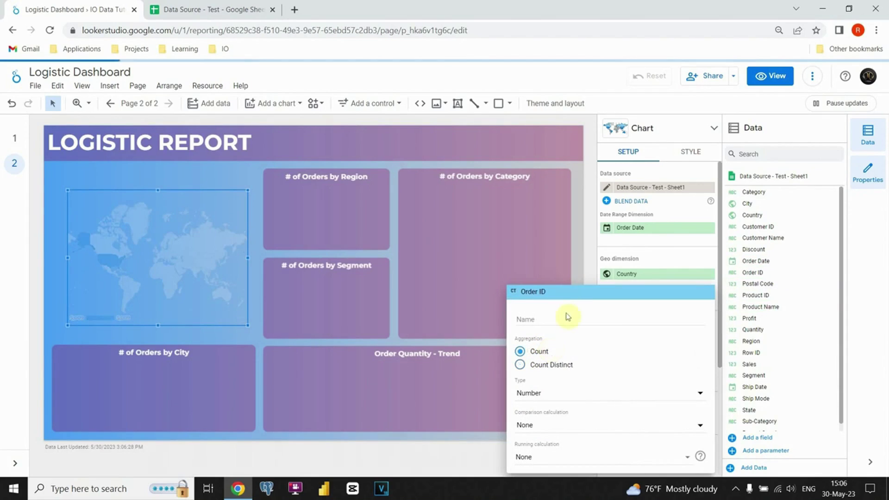
{"action": "left_click", "coordinate": [580, 266]}
{"action": "left_click_drag", "start_coordinate": [777, 204], "coordinate": [662, 275]}
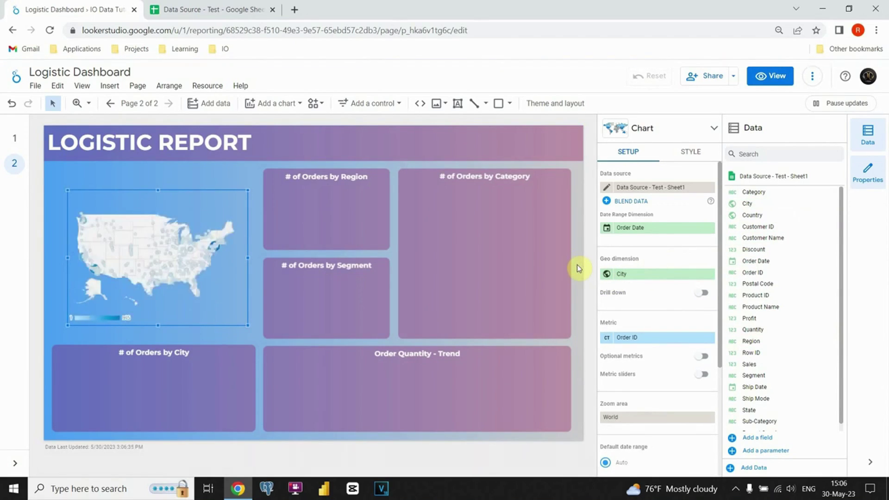
Step: Move and enlarge the geo map to fill the left area
{"action": "left_click", "coordinate": [208, 214]}
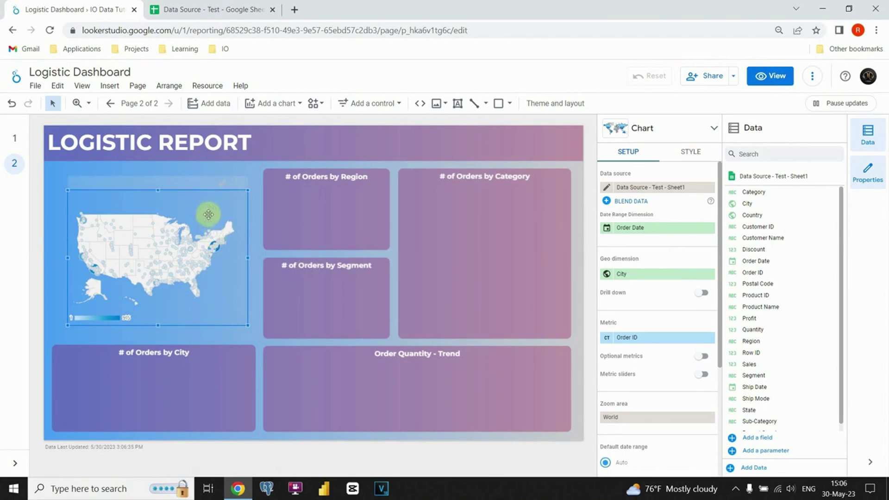
{"action": "left_click_drag", "start_coordinate": [247, 189], "coordinate": [266, 173]}
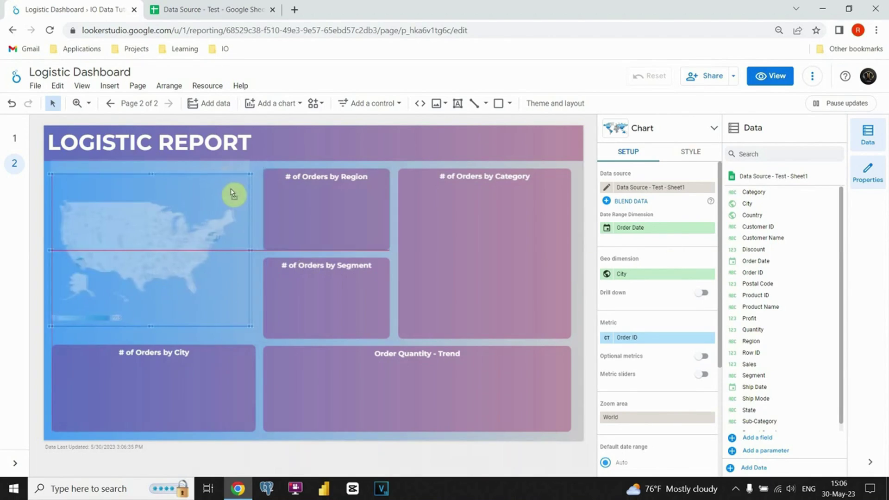
{"action": "left_click_drag", "start_coordinate": [249, 319], "coordinate": [273, 344]}
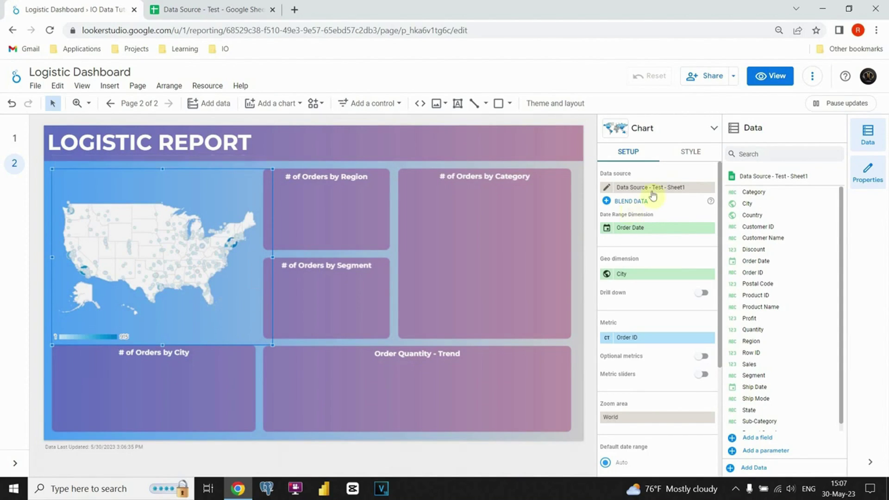
Step: Colour the map dark magenta, deep crimson and light pink, hide its legend, and lengthen it
{"action": "left_click", "coordinate": [687, 159]}
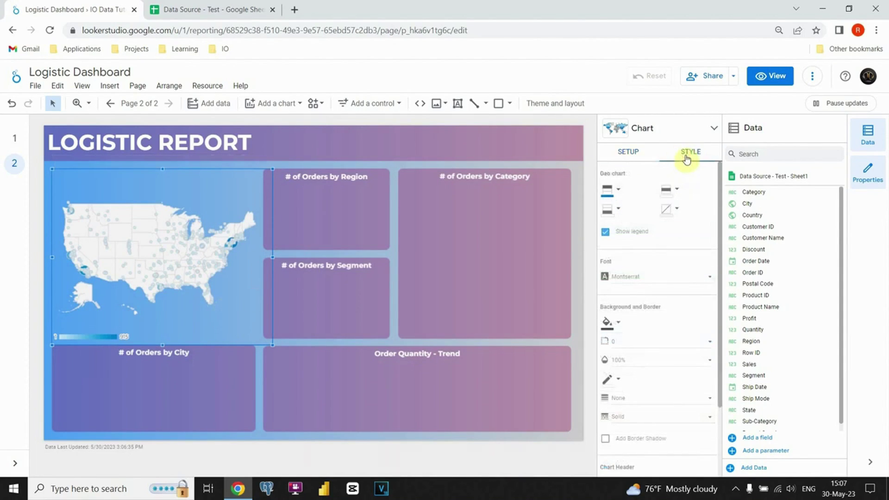
{"action": "left_click", "coordinate": [617, 194]}
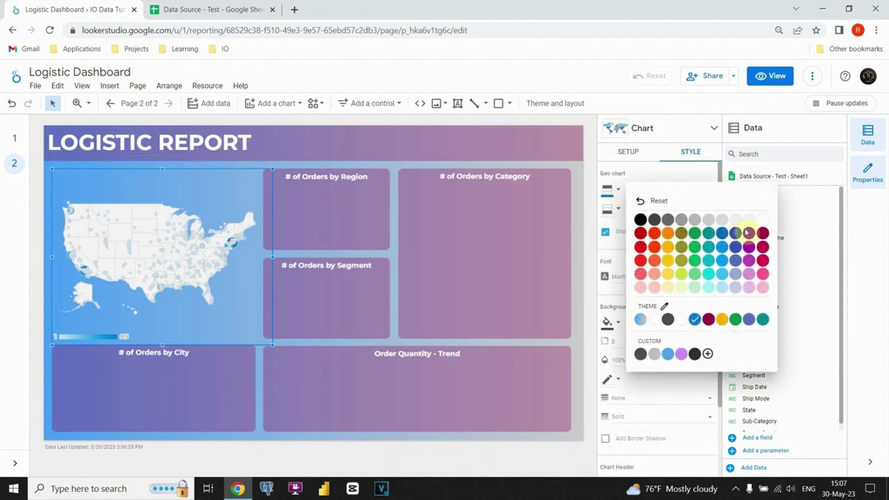
{"action": "left_click", "coordinate": [762, 233]}
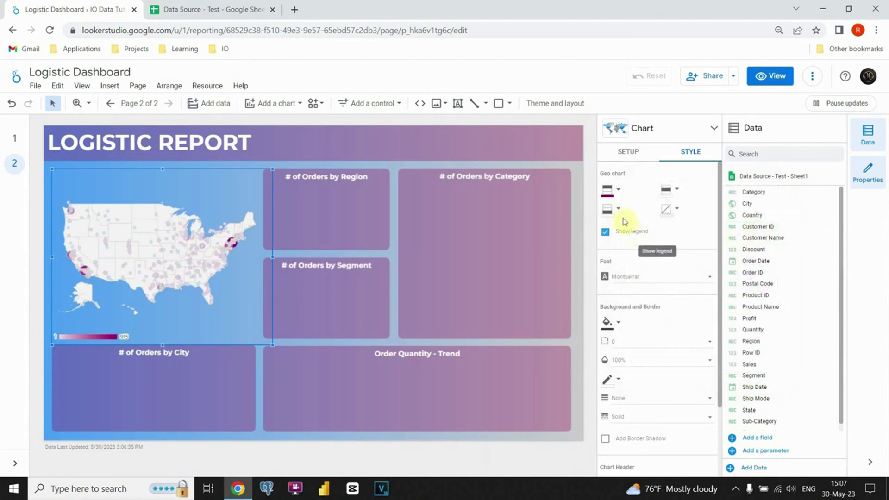
{"action": "left_click", "coordinate": [618, 209]}
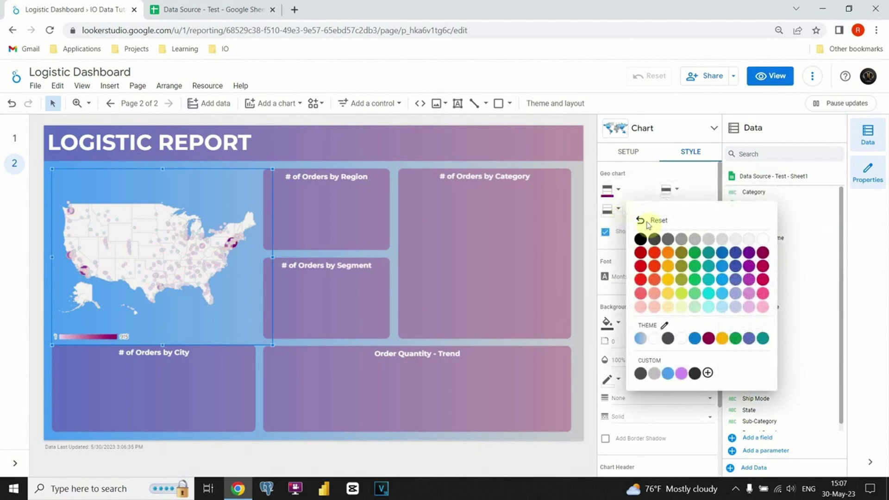
{"action": "left_click", "coordinate": [762, 267]}
{"action": "left_click", "coordinate": [679, 194]}
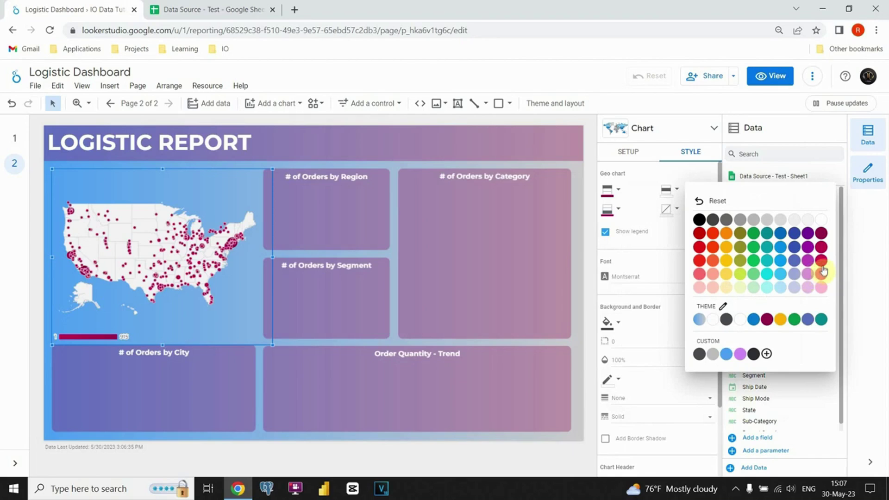
{"action": "left_click", "coordinate": [822, 274]}
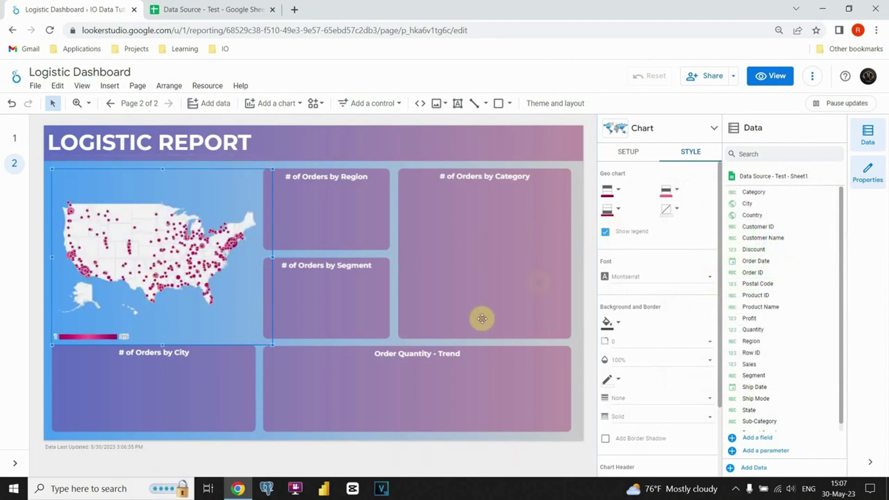
{"action": "left_click", "coordinate": [605, 232]}
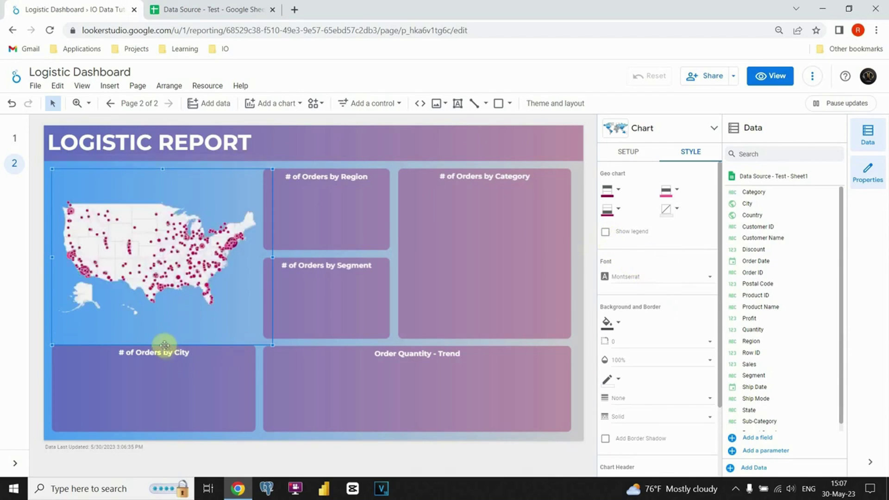
{"action": "left_click_drag", "start_coordinate": [163, 346], "coordinate": [164, 360]}
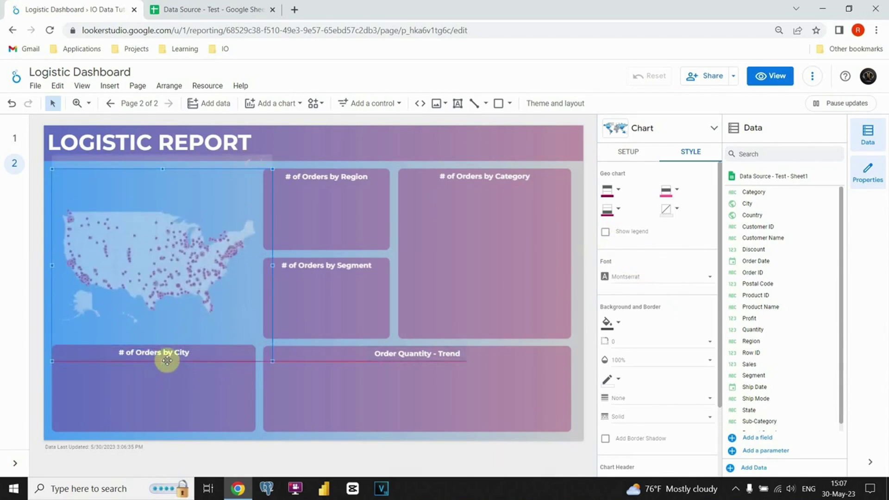
Step: Draw a donut chart and fit it inside the # of Orders by Region box
{"action": "left_click", "coordinate": [259, 373]}
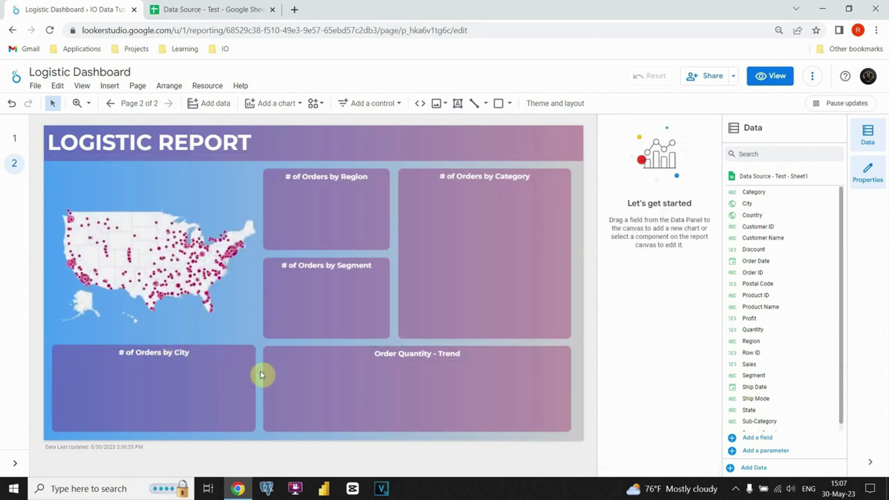
{"action": "left_click", "coordinate": [204, 205]}
{"action": "left_click", "coordinate": [319, 257]}
{"action": "left_click", "coordinate": [278, 108]}
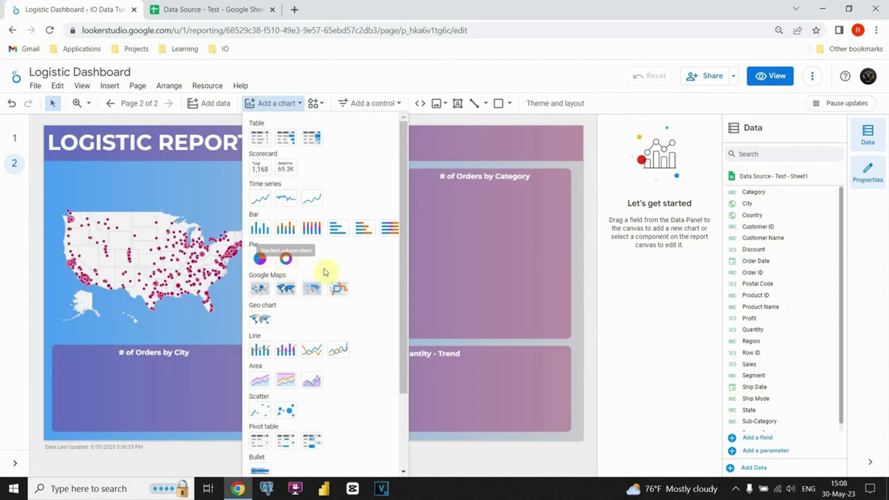
{"action": "left_click", "coordinate": [286, 257]}
{"action": "mouse_move", "coordinate": [296, 178]}
{"action": "left_mouse_down"}
{"action": "mouse_move", "coordinate": [448, 238]}
{"action": "mouse_move", "coordinate": [472, 300]}
{"action": "mouse_move", "coordinate": [457, 296]}
{"action": "mouse_move", "coordinate": [438, 269]}
{"action": "left_mouse_up"}
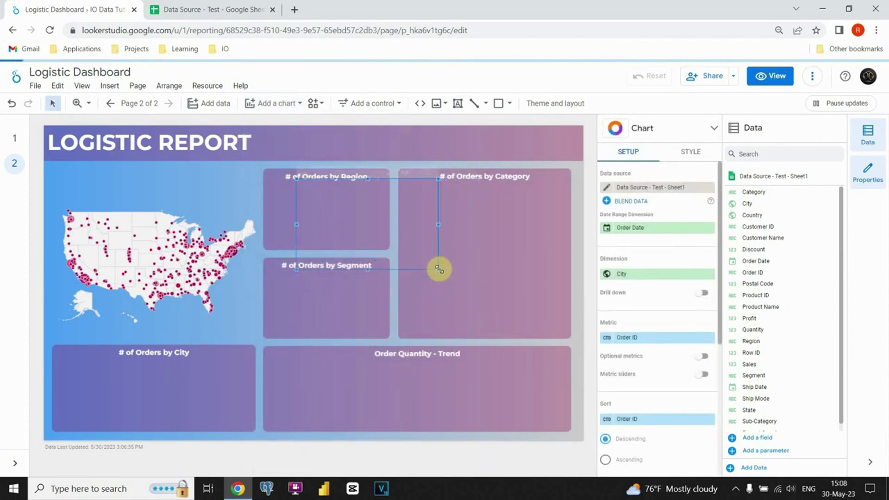
{"action": "left_click_drag", "start_coordinate": [391, 200], "coordinate": [355, 198]}
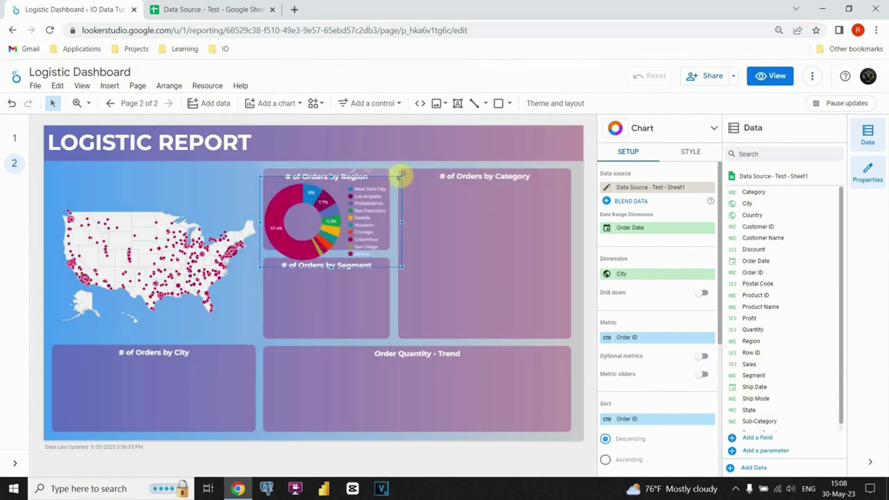
{"action": "left_click_drag", "start_coordinate": [401, 175], "coordinate": [372, 194]}
{"action": "left_click_drag", "start_coordinate": [327, 211], "coordinate": [336, 196]}
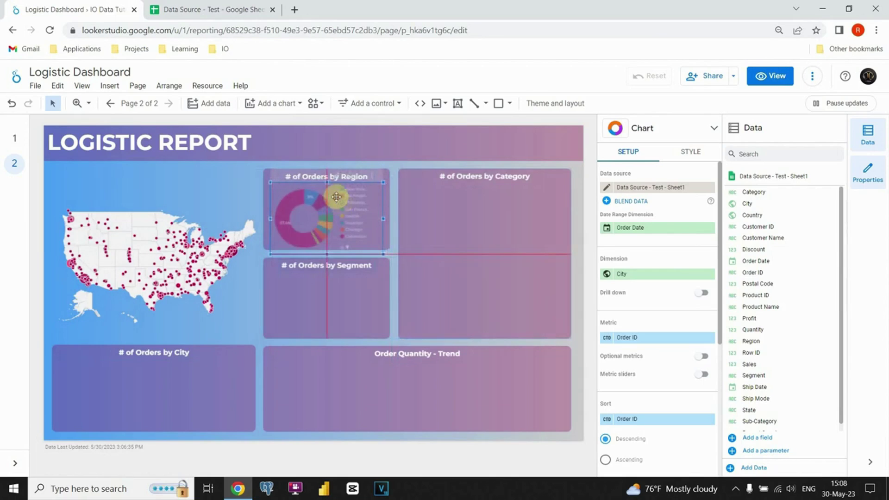
Step: Set the donut's dimension to Region and its metric to Count of Order ID
{"action": "left_click", "coordinate": [395, 171]}
{"action": "left_click", "coordinate": [378, 192]}
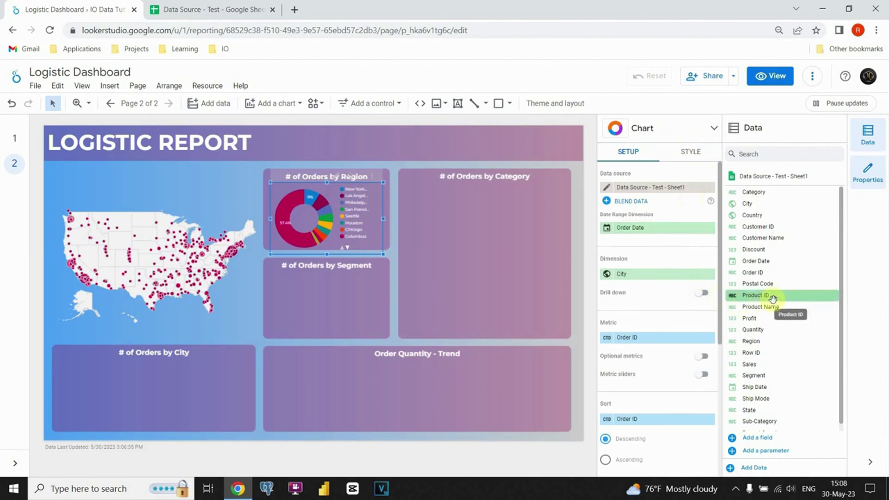
{"action": "left_click_drag", "start_coordinate": [754, 341], "coordinate": [632, 274]}
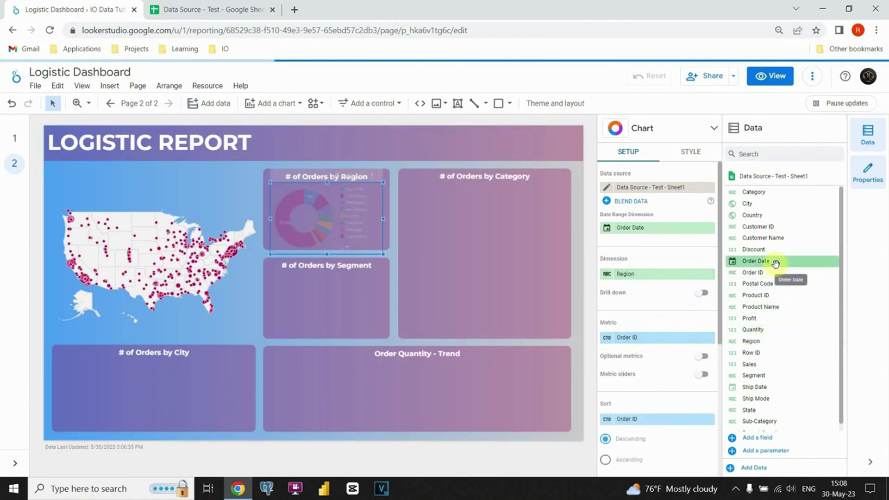
{"action": "left_click_drag", "start_coordinate": [771, 272], "coordinate": [607, 343]}
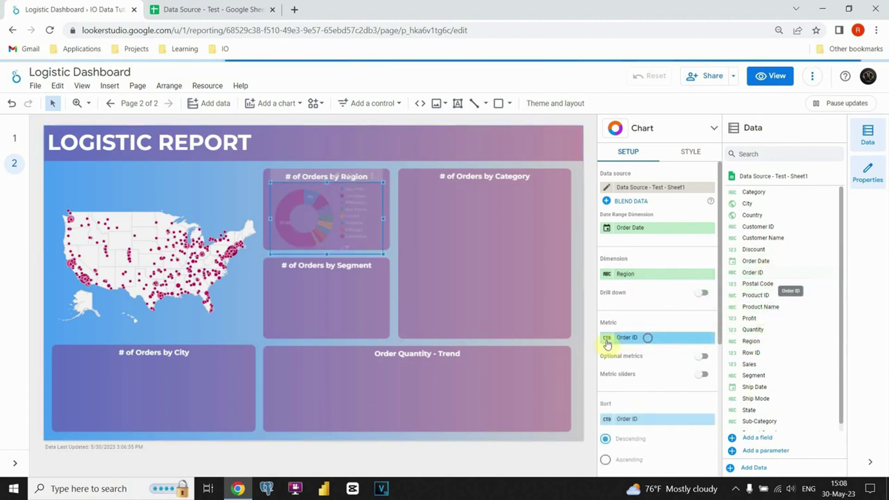
{"action": "left_click", "coordinate": [608, 343]}
{"action": "left_click", "coordinate": [532, 351]}
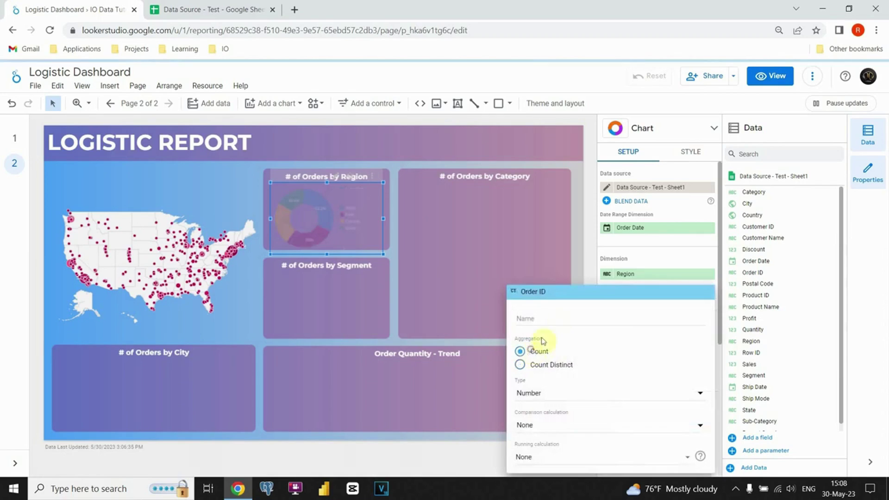
{"action": "left_click", "coordinate": [575, 271]}
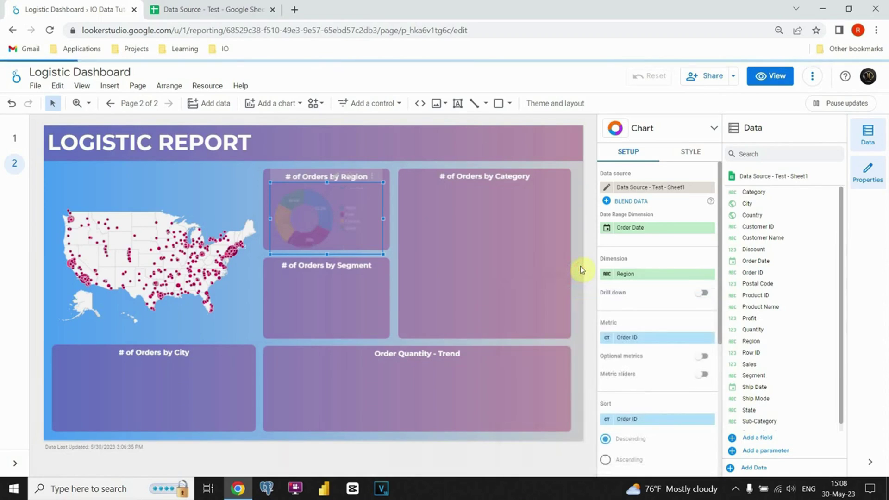
Step: Colour the Region donut by Single color using a darker blue swatch
{"action": "left_click", "coordinate": [696, 151]}
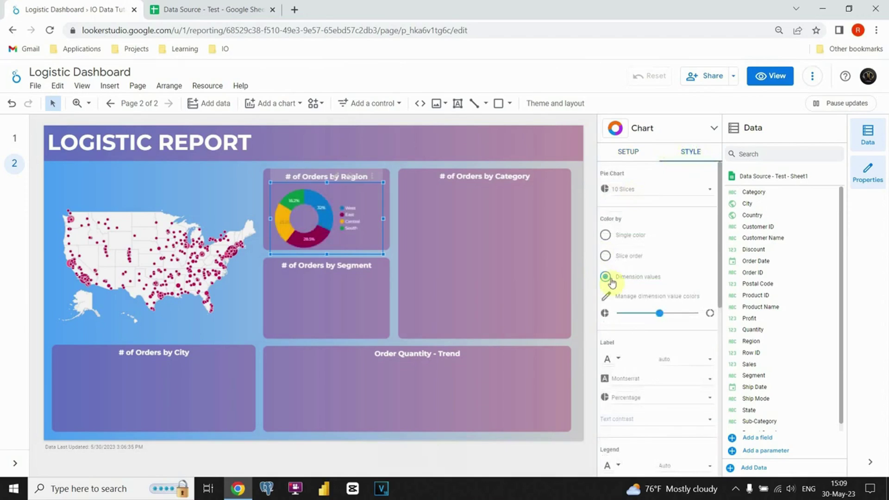
{"action": "left_click", "coordinate": [606, 235]}
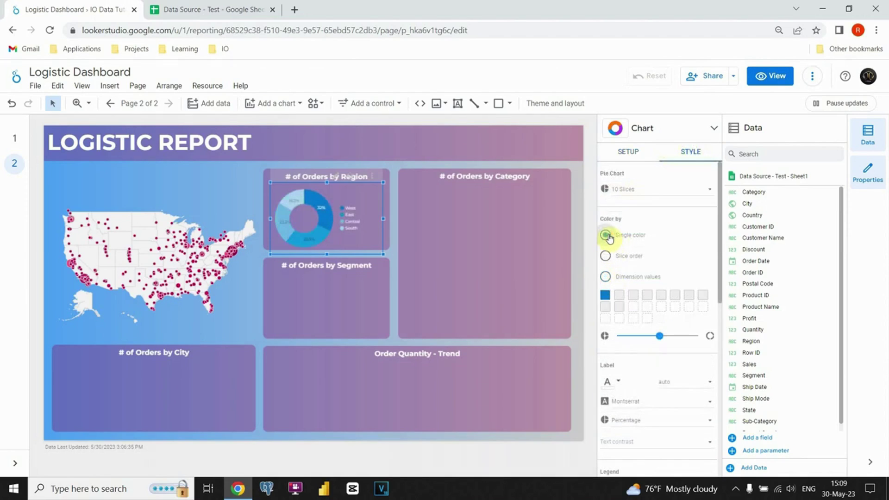
{"action": "left_click", "coordinate": [606, 295]}
{"action": "left_click", "coordinate": [717, 321]}
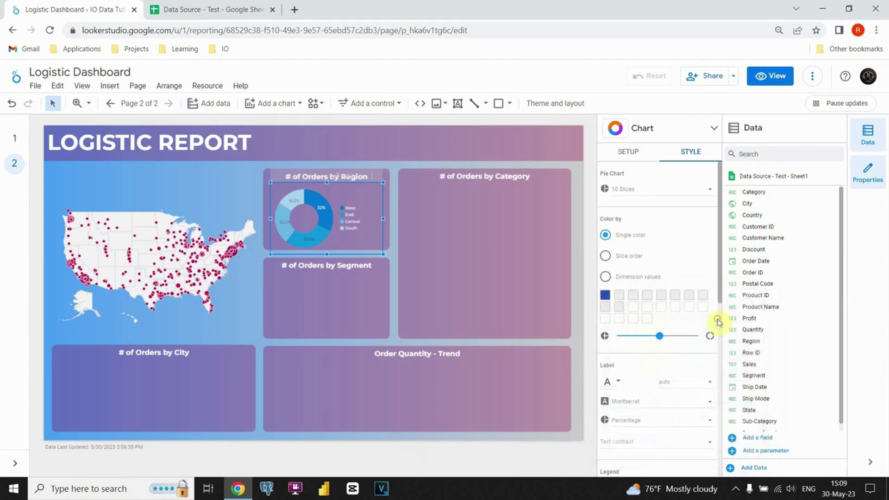
{"action": "left_click", "coordinate": [583, 278]}
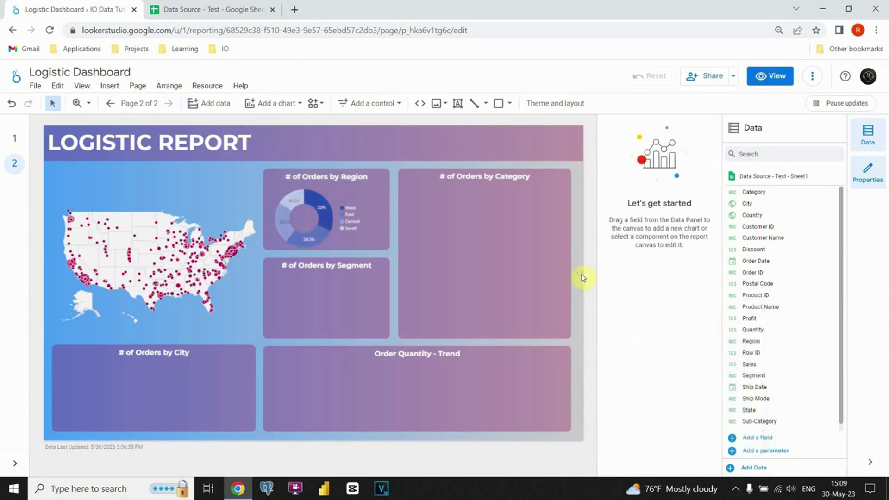
{"action": "left_click", "coordinate": [343, 193]}
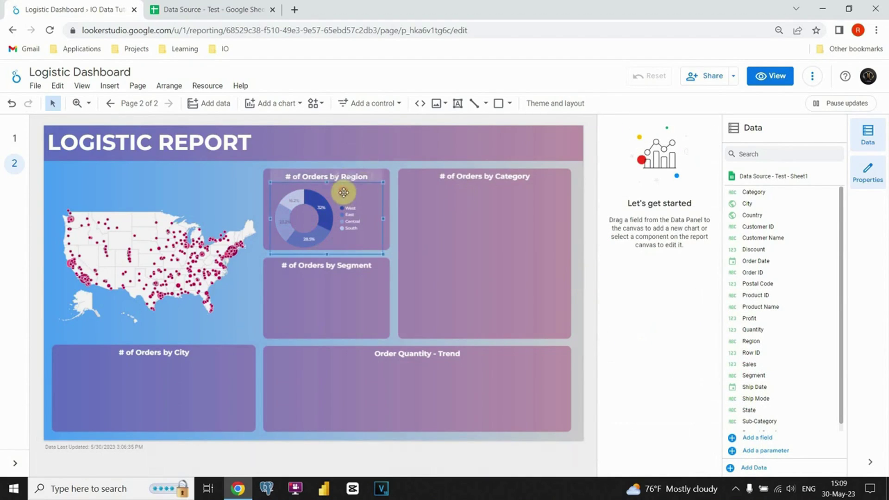
{"action": "left_click_drag", "start_coordinate": [351, 198], "coordinate": [351, 198]}
Step: Set the geo map's three colours to dark blue and indigo swatches
{"action": "left_click", "coordinate": [207, 214]}
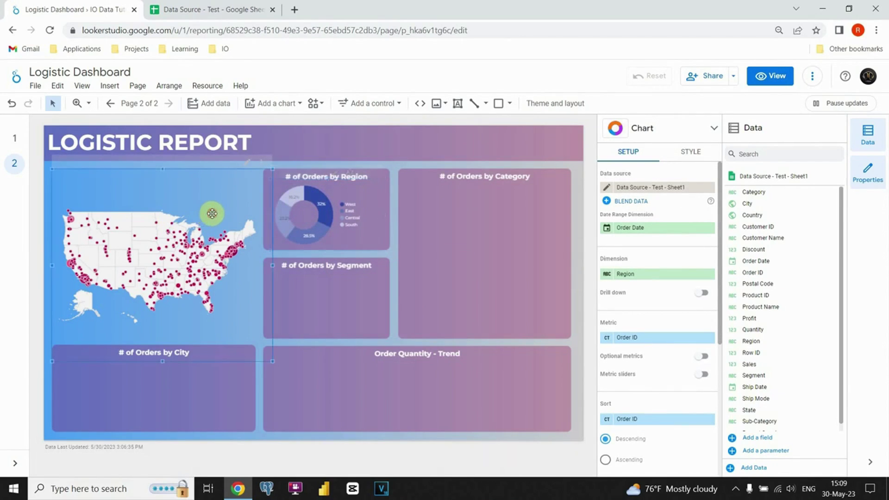
{"action": "left_click", "coordinate": [698, 151]}
{"action": "left_click", "coordinate": [621, 190]}
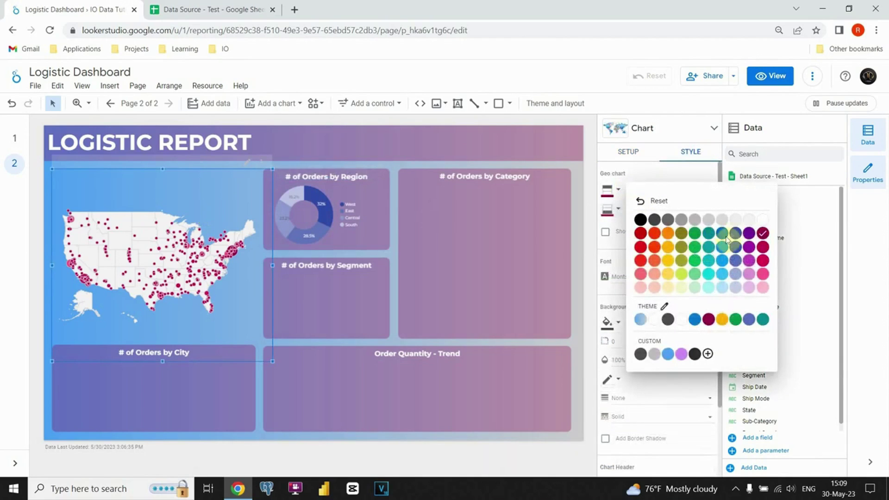
{"action": "left_click", "coordinate": [638, 214]}
{"action": "left_click", "coordinate": [678, 191]}
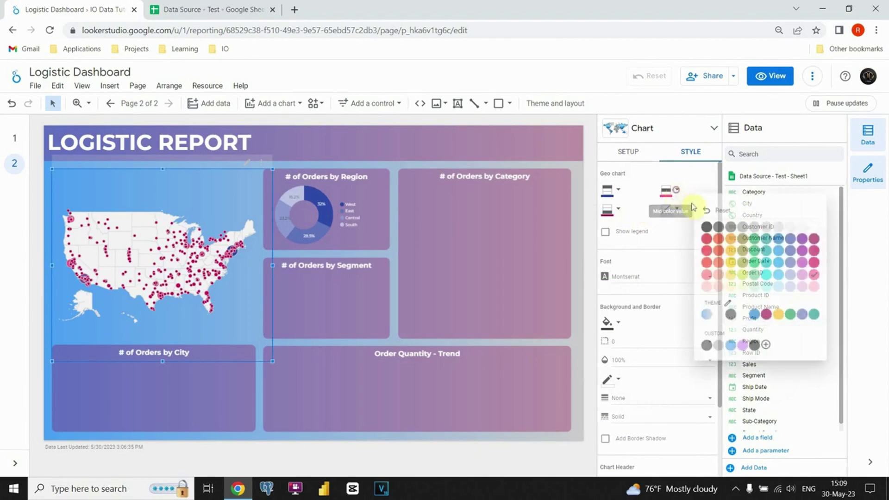
{"action": "left_click", "coordinate": [795, 250]}
{"action": "left_click", "coordinate": [616, 209]}
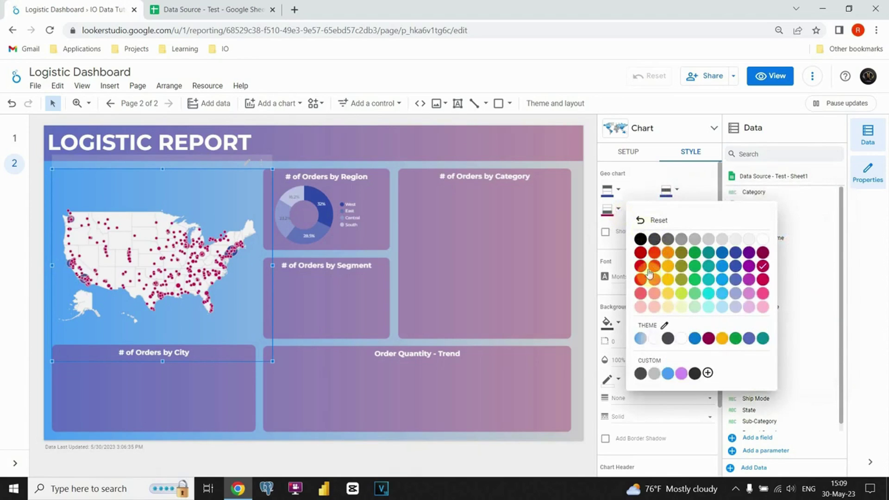
{"action": "left_click", "coordinate": [736, 279]}
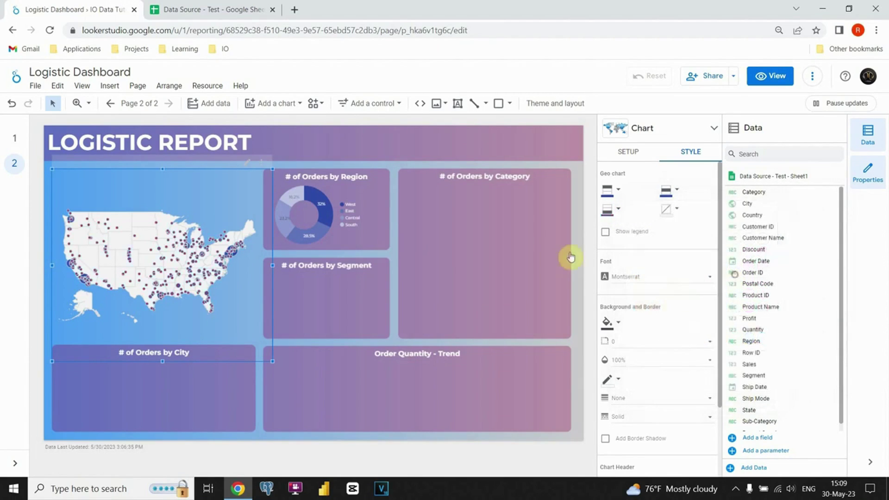
{"action": "left_click", "coordinate": [343, 165]}
{"action": "left_click", "coordinate": [356, 194]}
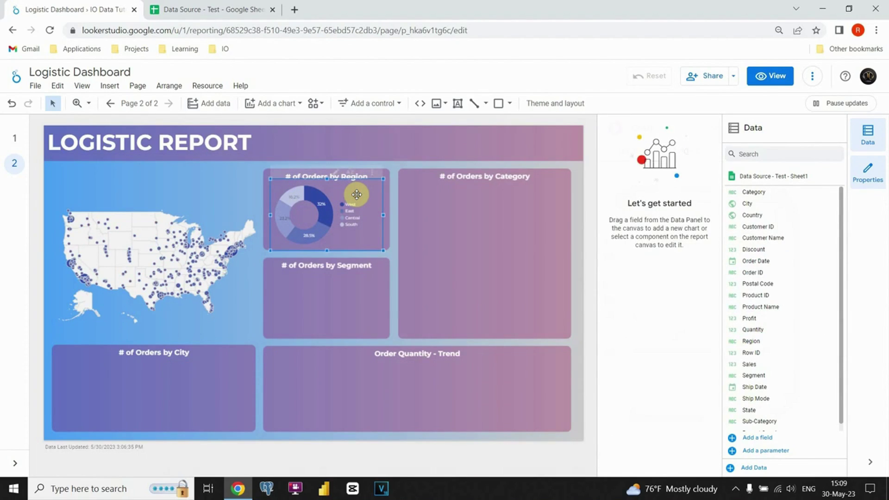
Step: Copy the Region donut into the Segment box and change its dimension to Segment
{"action": "left_click_drag", "start_coordinate": [356, 195], "coordinate": [370, 281]}
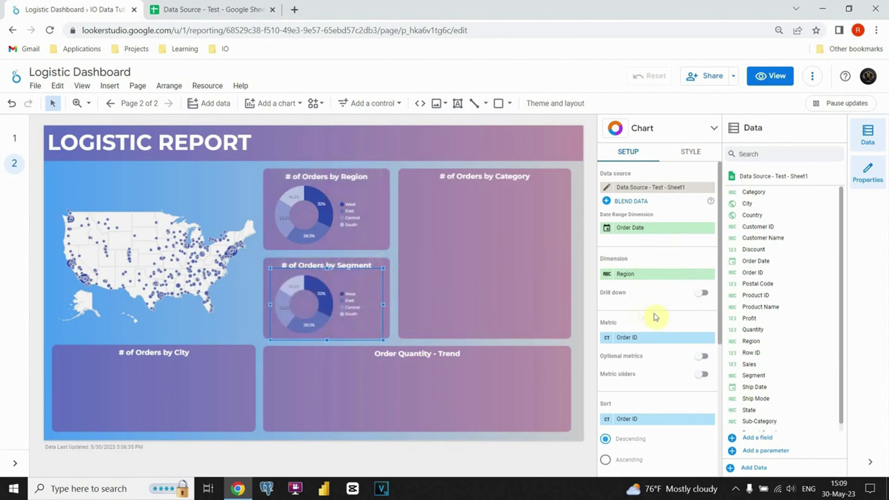
{"action": "left_click_drag", "start_coordinate": [749, 375], "coordinate": [628, 284]}
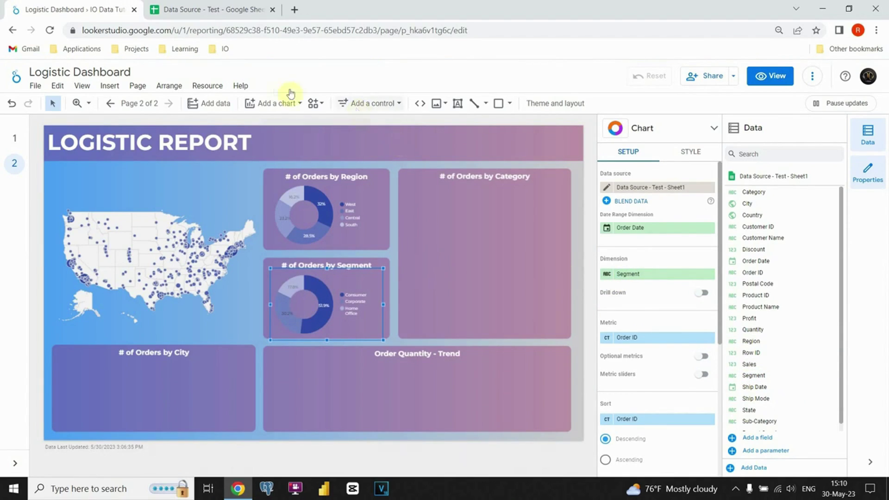
{"action": "left_click", "coordinate": [272, 105]}
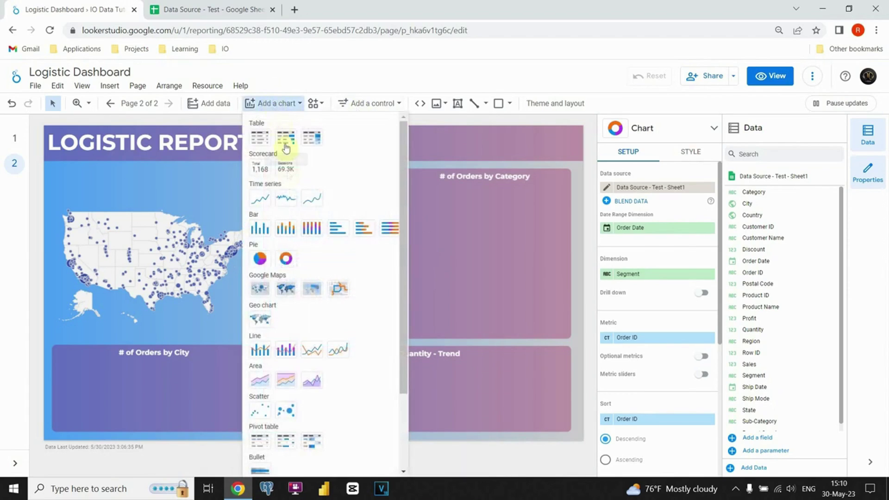
Step: Place a stacked bar chart in the Category box with Count of Order ID as metric
{"action": "left_click", "coordinate": [365, 231]}
{"action": "left_click", "coordinate": [405, 191]}
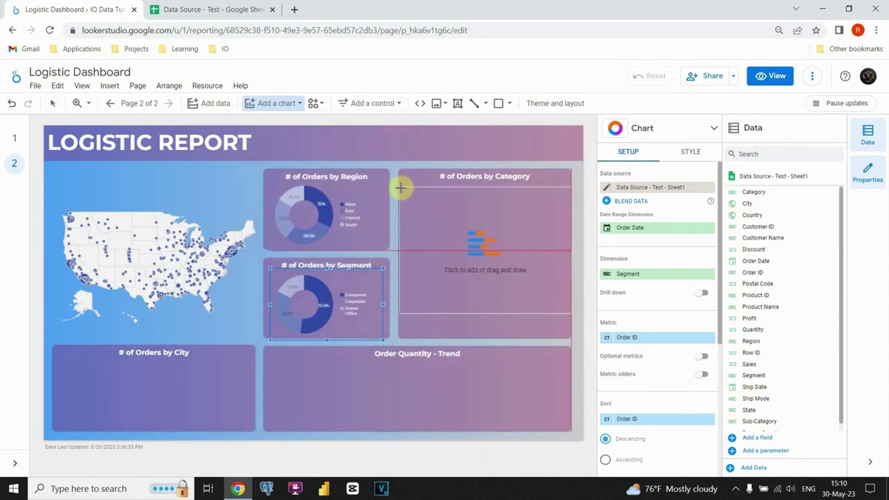
{"action": "left_click_drag", "start_coordinate": [490, 323], "coordinate": [490, 339]}
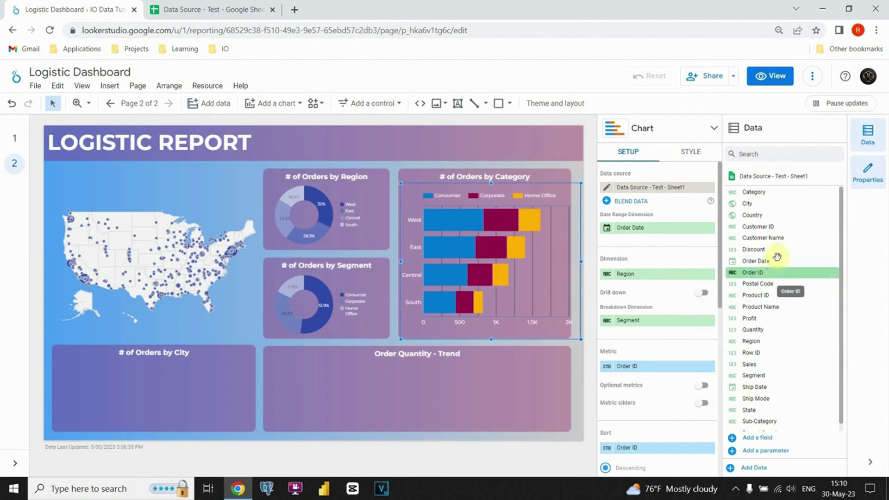
{"action": "left_click_drag", "start_coordinate": [760, 270], "coordinate": [606, 369]}
{"action": "left_click", "coordinate": [606, 368]}
{"action": "left_click", "coordinate": [519, 352]}
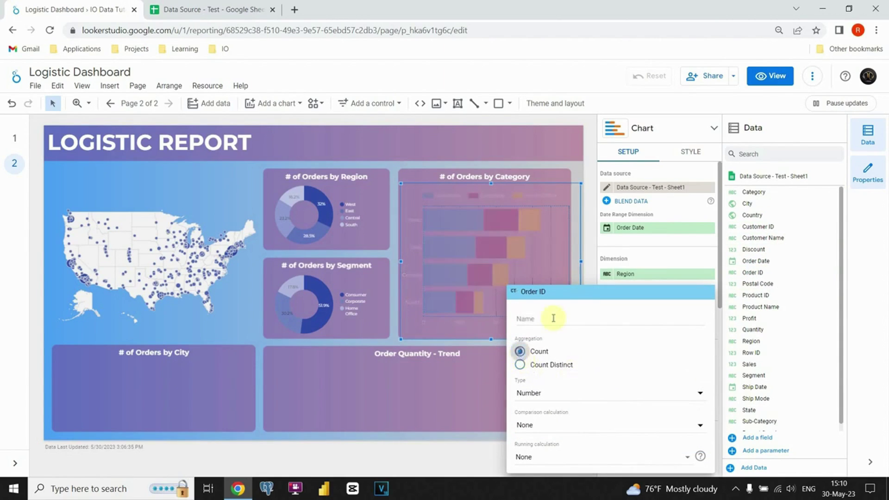
{"action": "left_click", "coordinate": [582, 245]}
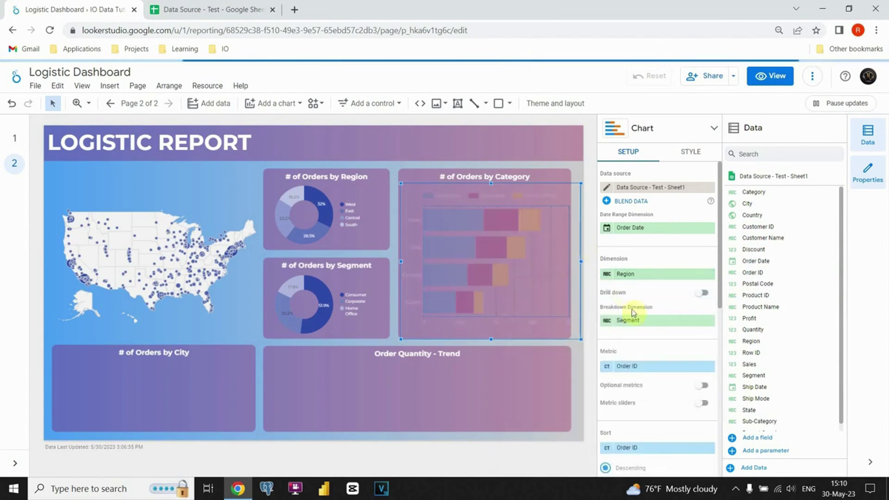
Step: Break the bars down by Region, use Sub-Category as dimension, and narrow the chart
{"action": "left_click_drag", "start_coordinate": [636, 292], "coordinate": [639, 324]}
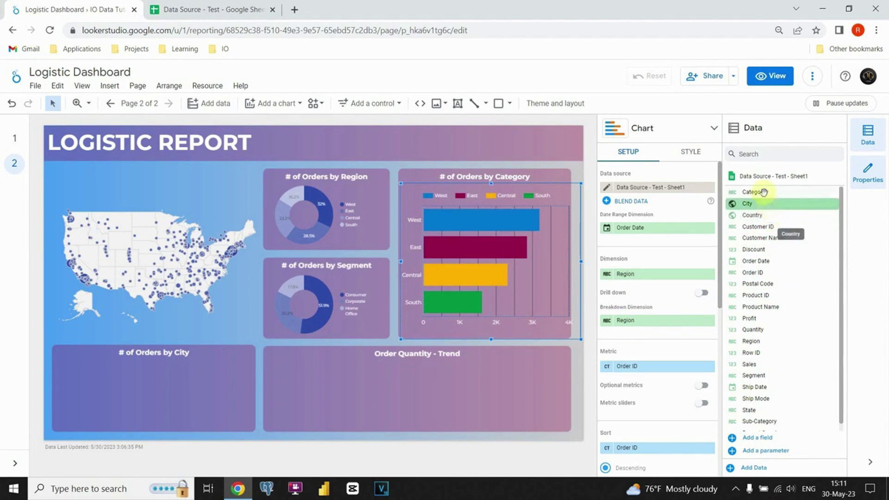
{"action": "left_click_drag", "start_coordinate": [780, 191], "coordinate": [634, 274]}
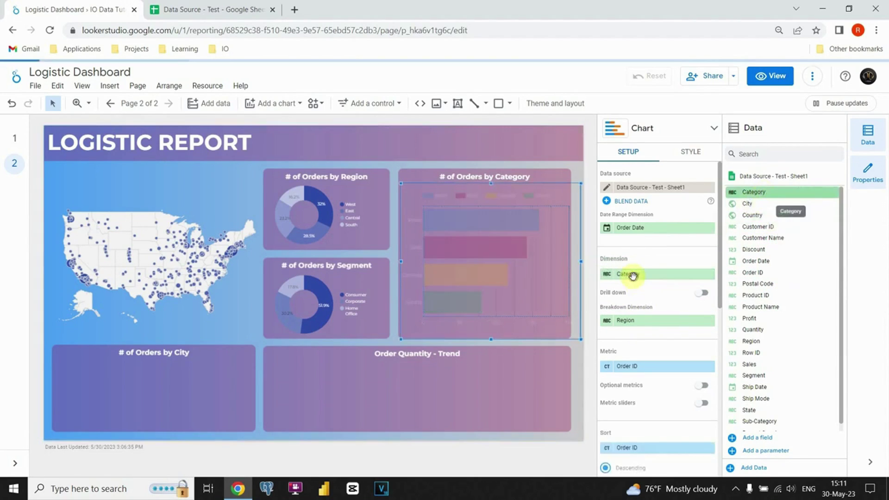
{"action": "scroll", "coordinate": [752, 366], "scroll_direction": "down", "scroll_amount": 1}
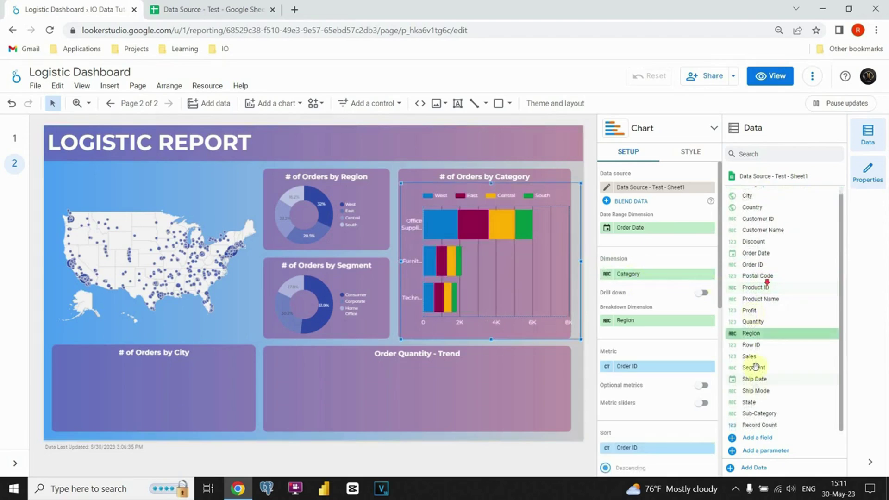
{"action": "left_click_drag", "start_coordinate": [763, 412], "coordinate": [637, 274]}
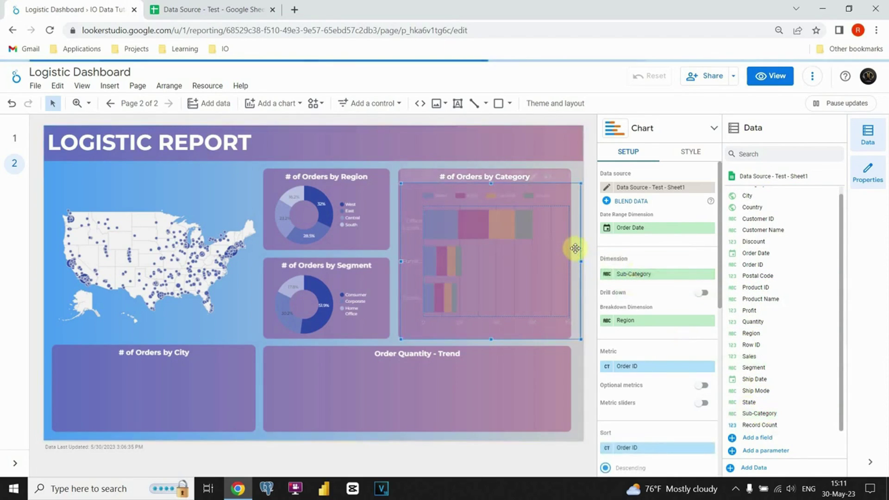
{"action": "left_click_drag", "start_coordinate": [582, 261], "coordinate": [576, 260]}
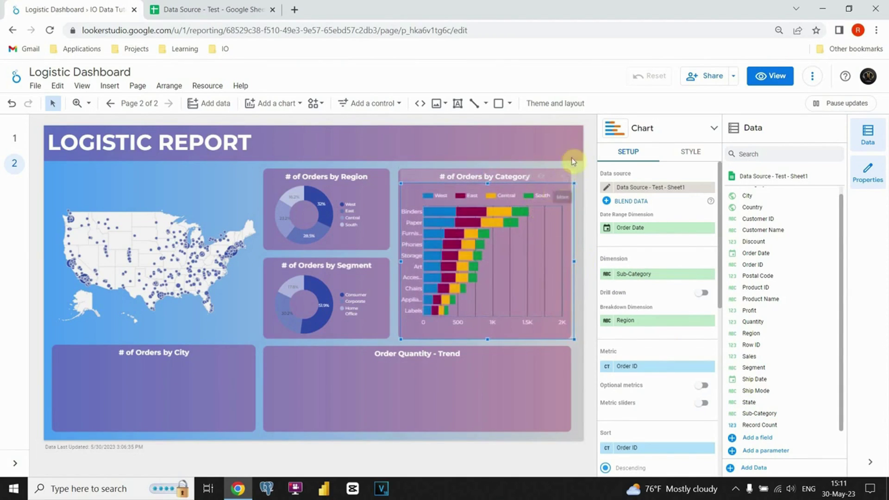
Step: Colour all Category bars with a single dark indigo blue
{"action": "left_click", "coordinate": [694, 154]}
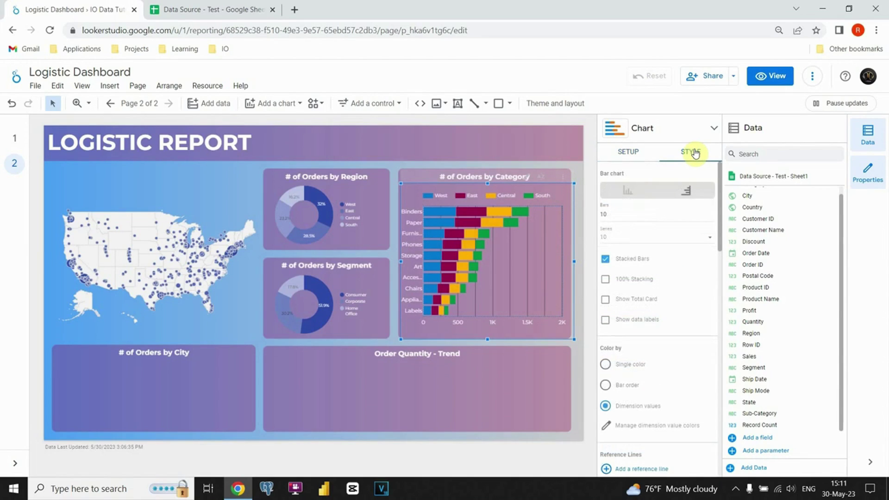
{"action": "scroll", "coordinate": [643, 239], "scroll_direction": "down", "scroll_amount": 3}
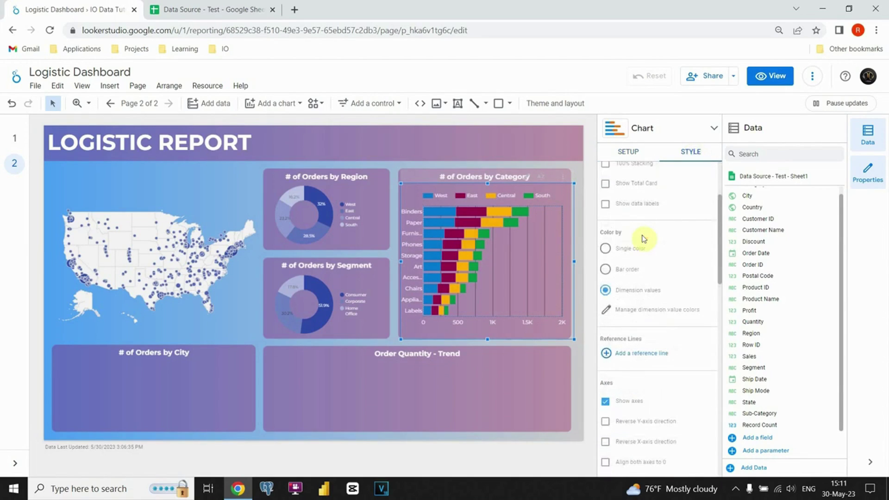
{"action": "left_click", "coordinate": [605, 250]}
{"action": "scroll", "coordinate": [612, 267], "scroll_direction": "down", "scroll_amount": 1}
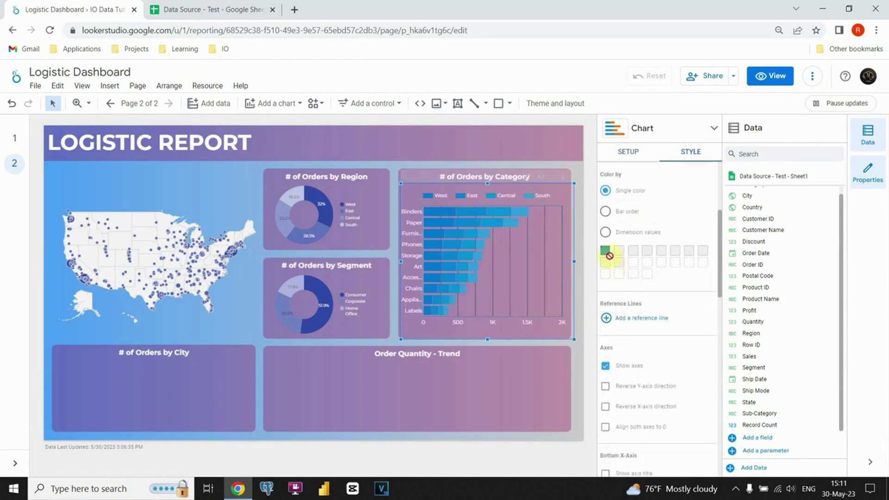
{"action": "left_click", "coordinate": [606, 252]}
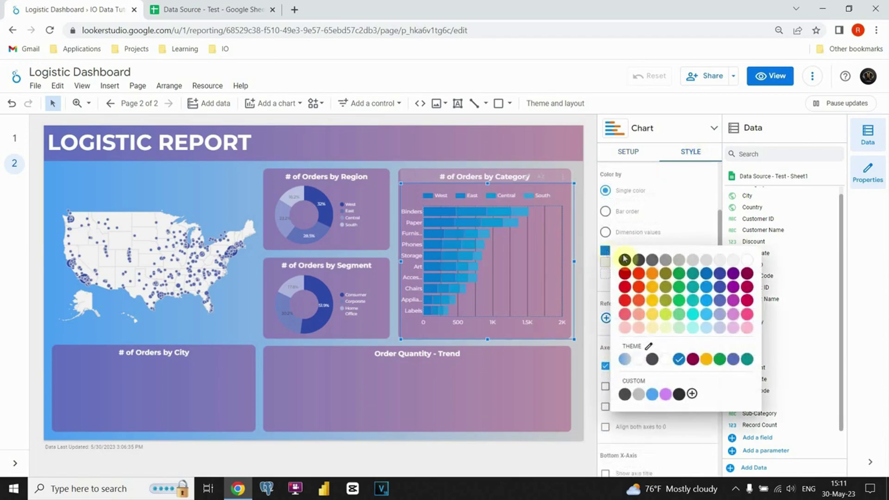
{"action": "left_click", "coordinate": [721, 275]}
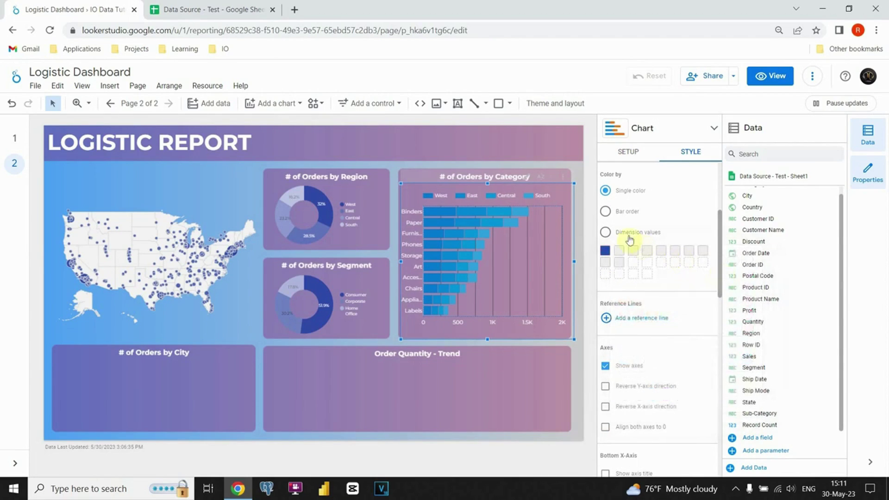
{"action": "left_click", "coordinate": [575, 174]}
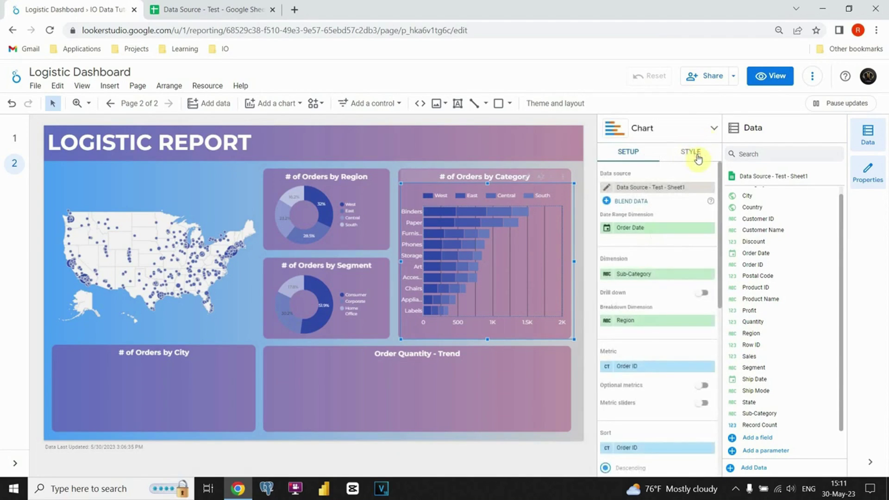
Step: Set the Category chart's grid colour to Transparent
{"action": "left_click", "coordinate": [697, 155]}
{"action": "scroll", "coordinate": [658, 239], "scroll_direction": "down", "scroll_amount": 5}
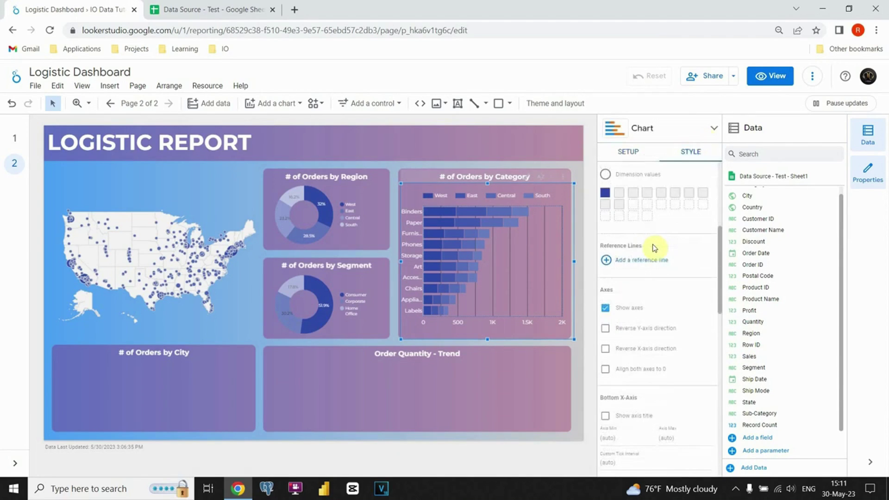
{"action": "scroll", "coordinate": [654, 248], "scroll_direction": "down", "scroll_amount": 6}
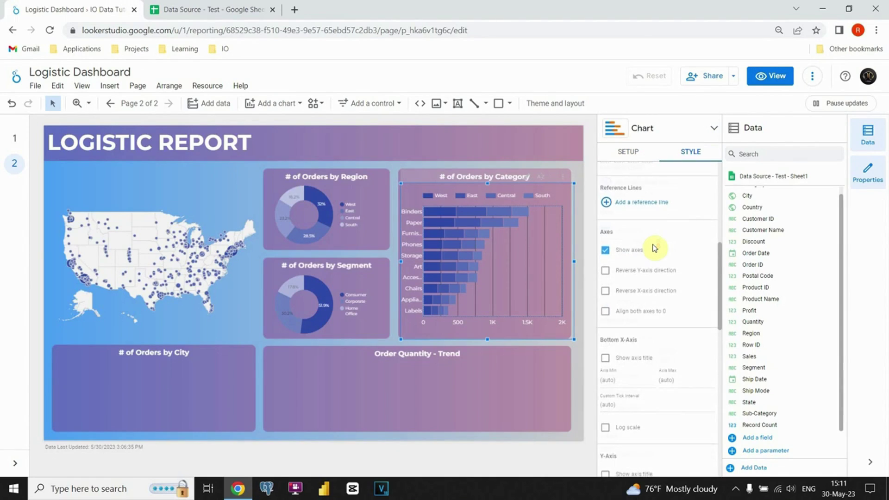
{"action": "left_click", "coordinate": [671, 292]}
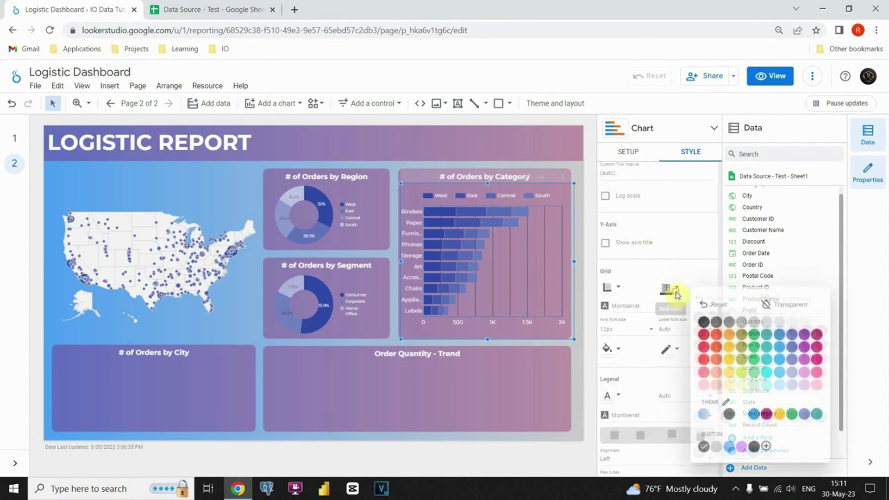
{"action": "left_click", "coordinate": [786, 301]}
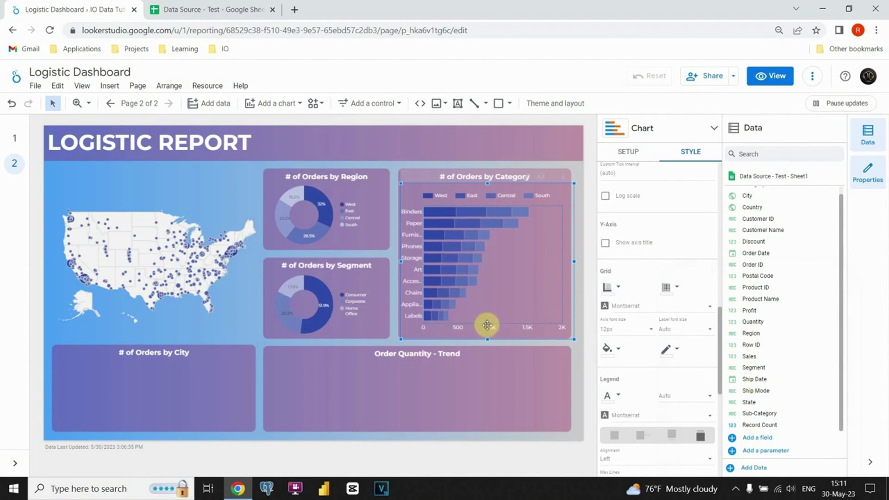
{"action": "left_click", "coordinate": [487, 324]}
{"action": "left_click", "coordinate": [580, 289]}
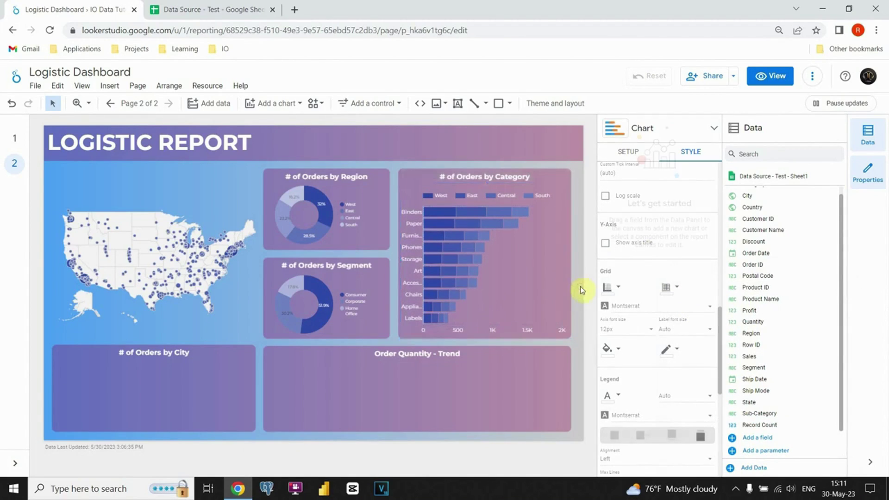
{"action": "left_click", "coordinate": [422, 226]}
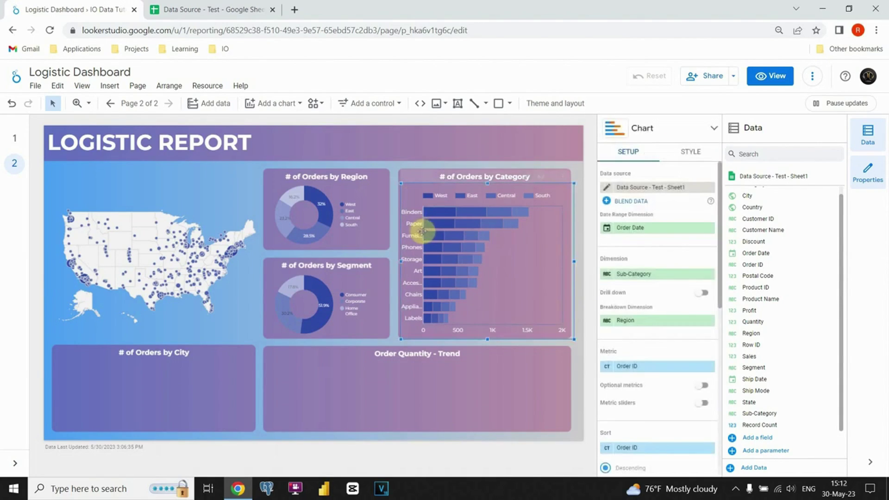
{"action": "left_click", "coordinate": [580, 265]}
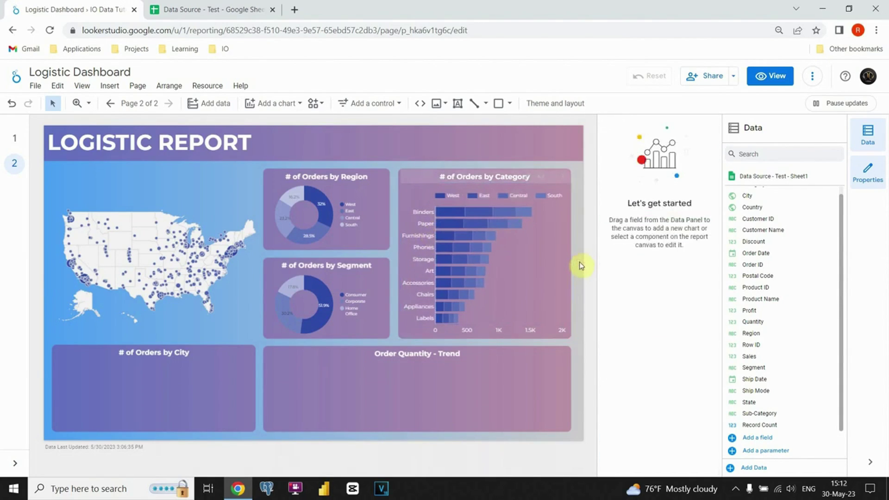
Step: Draw a column chart sized to fill the # of Orders by City panel
{"action": "left_click", "coordinate": [271, 108]}
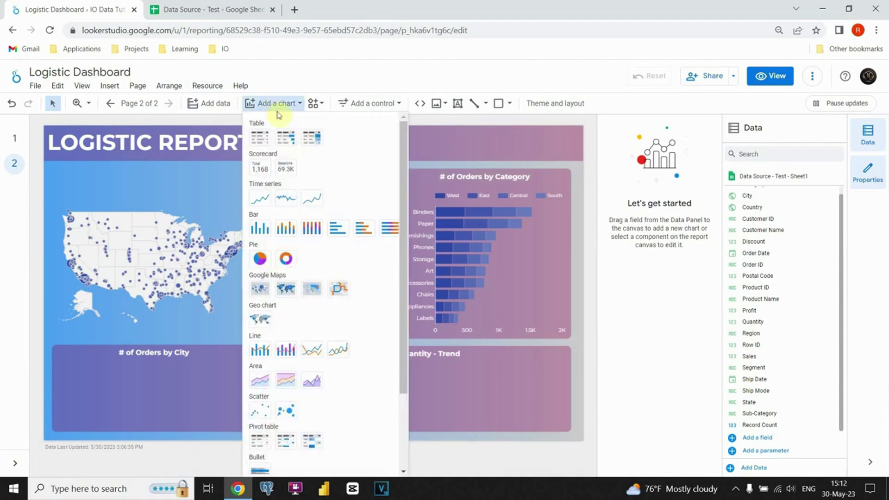
{"action": "left_click", "coordinate": [258, 228]}
{"action": "left_click_drag", "start_coordinate": [59, 318], "coordinate": [54, 351]}
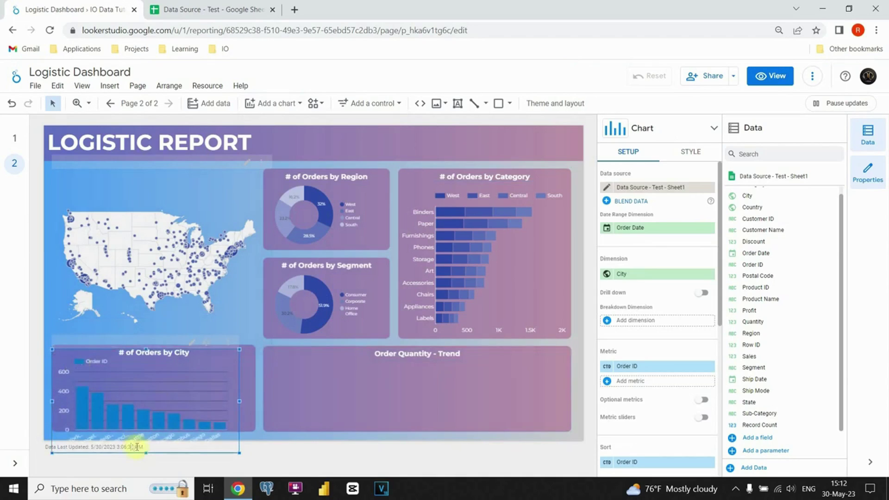
{"action": "left_click_drag", "start_coordinate": [145, 453], "coordinate": [149, 428]}
{"action": "left_click_drag", "start_coordinate": [239, 390], "coordinate": [257, 393]}
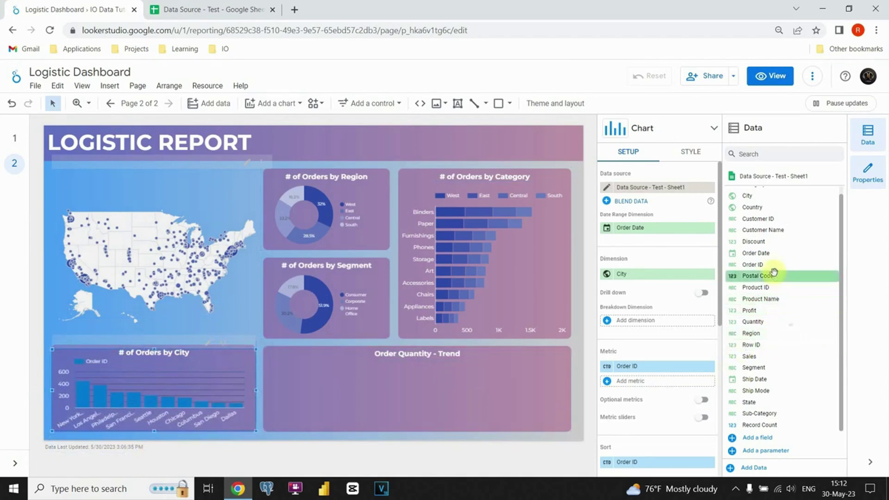
Step: Set the city chart's Order ID metric aggregation to Count
{"action": "left_click_drag", "start_coordinate": [772, 263], "coordinate": [612, 368]}
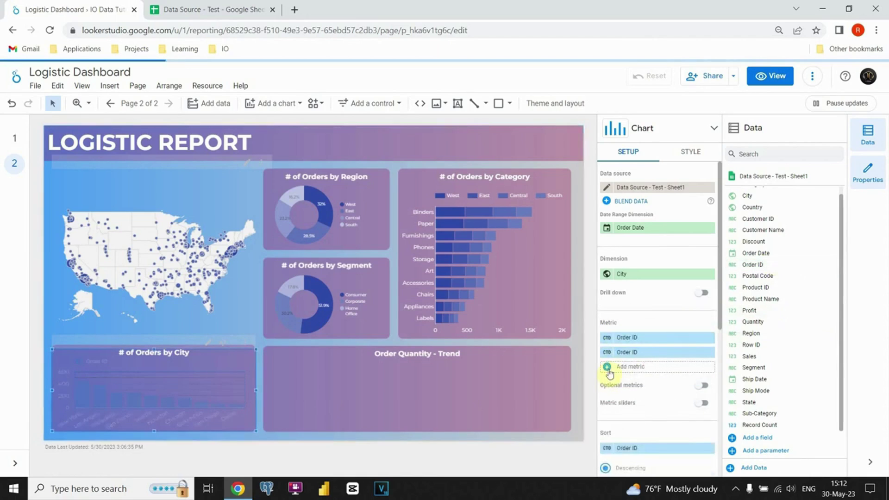
{"action": "left_click", "coordinate": [709, 352]}
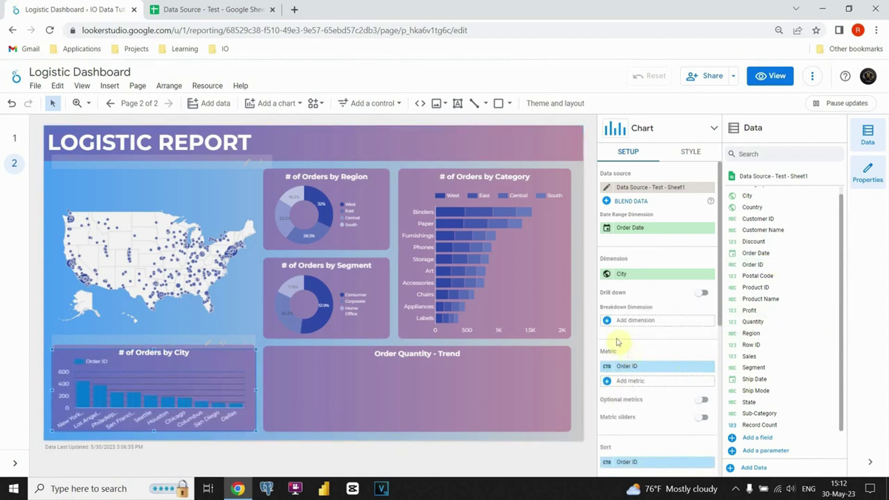
{"action": "left_click", "coordinate": [605, 366]}
{"action": "left_click", "coordinate": [522, 354]}
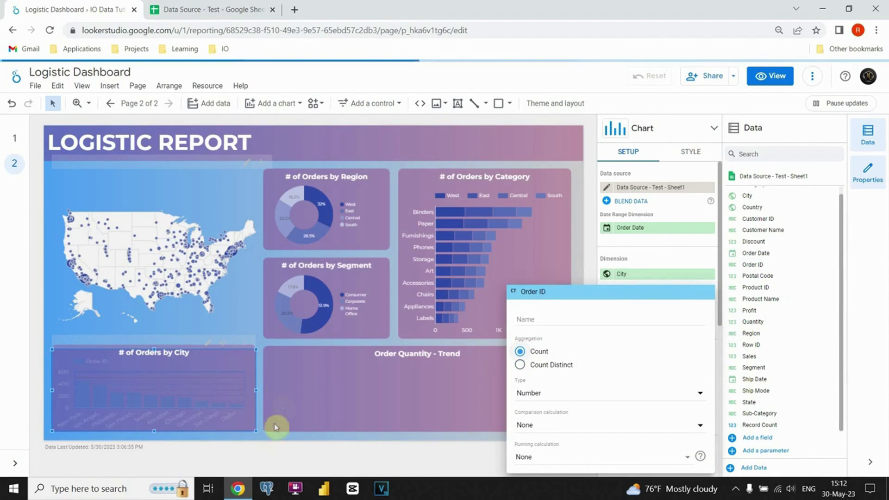
{"action": "left_click", "coordinate": [261, 437]}
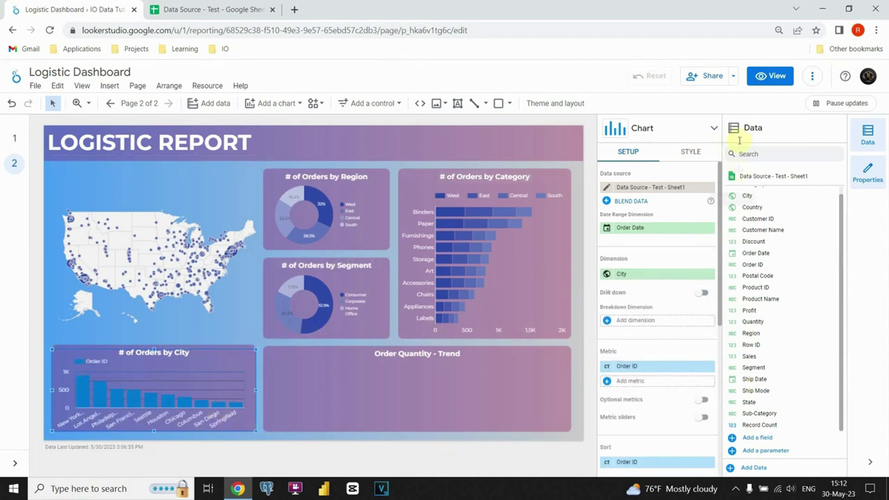
Step: Make the city bars a darker blue and the chart's gridlines transparent
{"action": "left_click", "coordinate": [691, 153]}
{"action": "left_click", "coordinate": [603, 280]}
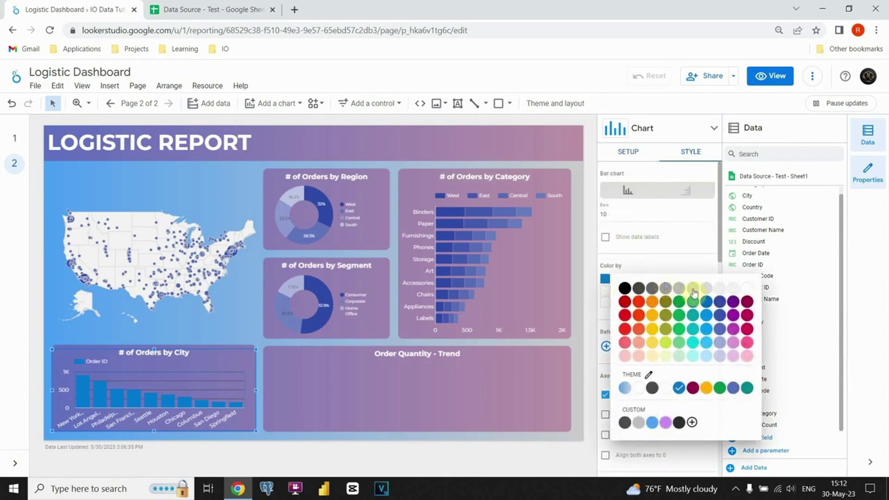
{"action": "left_click", "coordinate": [716, 303]}
{"action": "scroll", "coordinate": [666, 270], "scroll_direction": "down", "scroll_amount": 10}
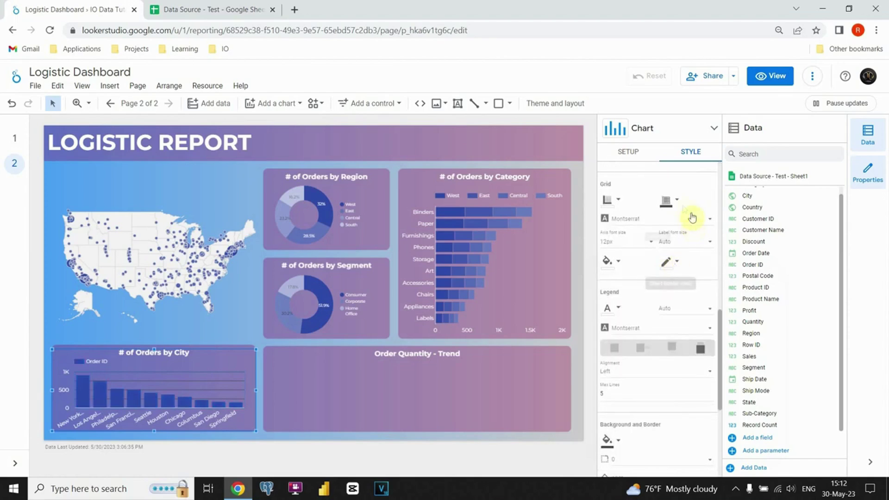
{"action": "left_click", "coordinate": [669, 200]}
{"action": "left_click", "coordinate": [772, 213]}
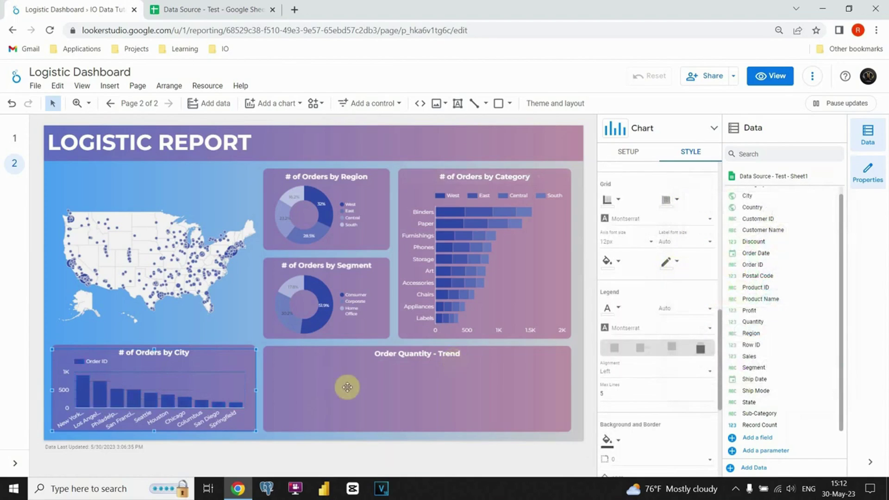
{"action": "left_click", "coordinate": [274, 437]}
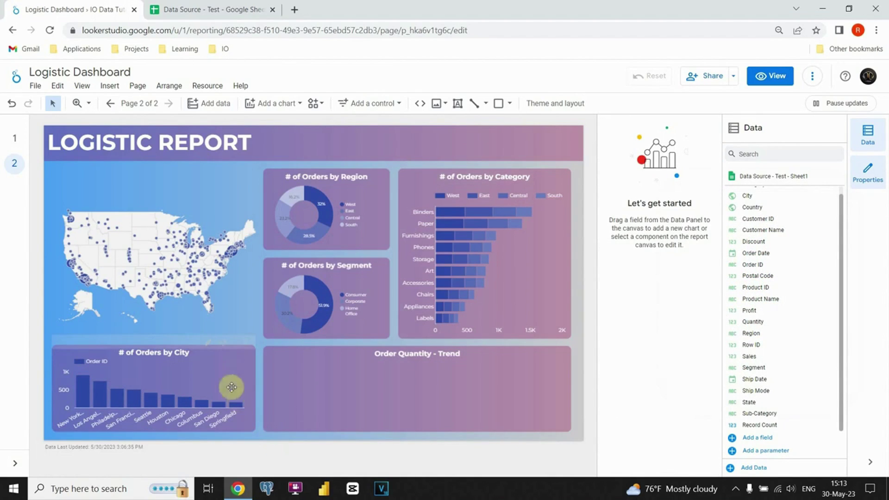
Step: Limit the City chart to 7 bars
{"action": "left_click", "coordinate": [233, 368]}
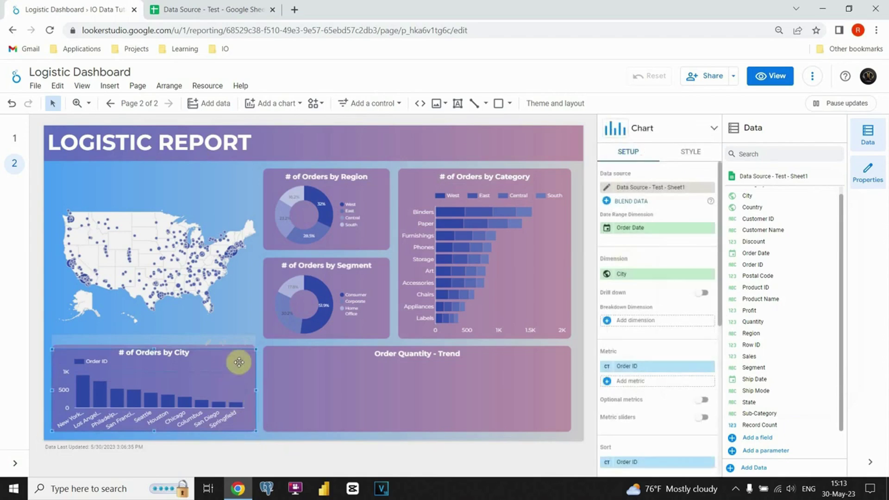
{"action": "left_click", "coordinate": [679, 153]}
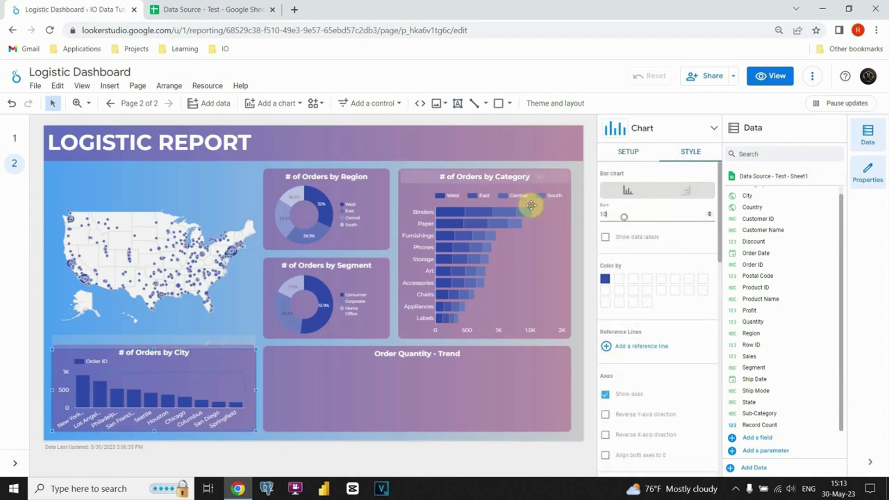
{"action": "type", "text": "7"}
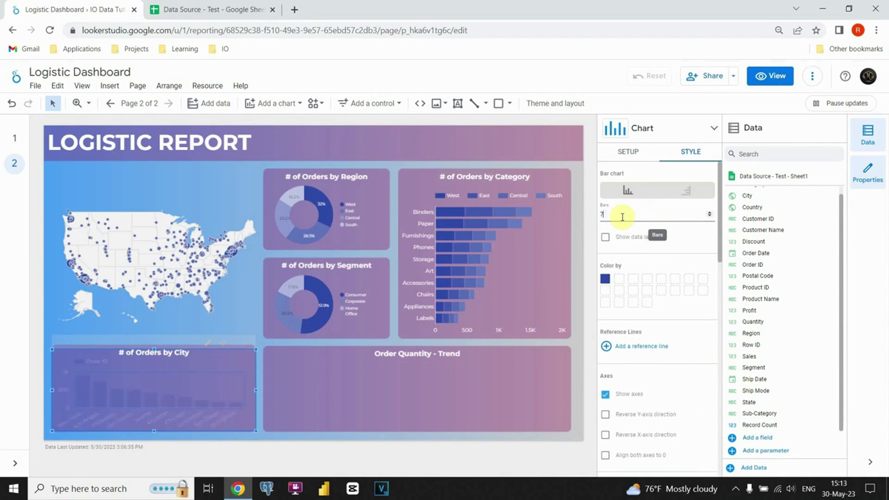
{"action": "left_click", "coordinate": [266, 434]}
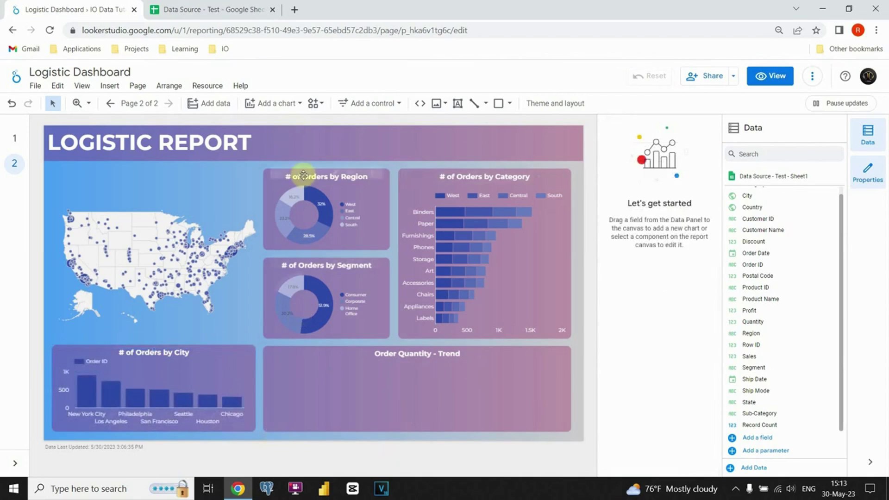
Step: Draw a time series chart sized to fit inside the Order Quantity - Trend panel
{"action": "left_click", "coordinate": [296, 105]}
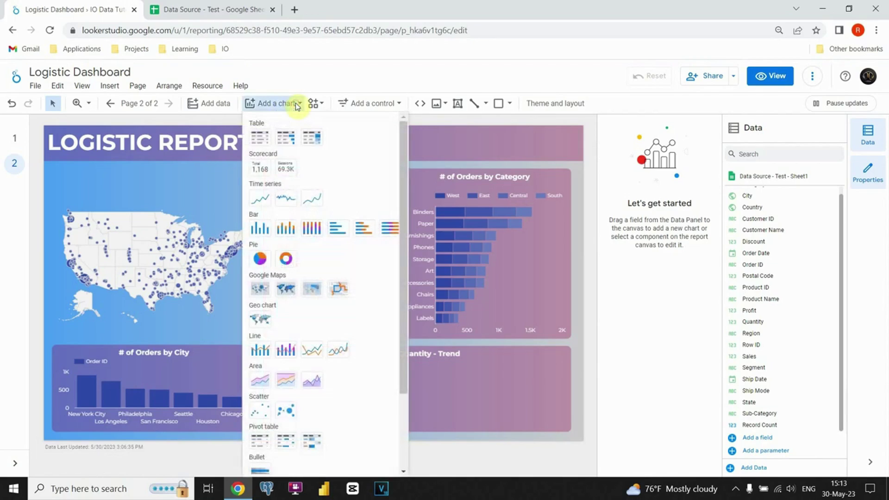
{"action": "left_click", "coordinate": [261, 199]}
{"action": "left_click_drag", "start_coordinate": [271, 304], "coordinate": [263, 304]}
{"action": "left_click_drag", "start_coordinate": [353, 302], "coordinate": [353, 357]}
{"action": "mouse_move", "coordinate": [353, 439]}
{"action": "left_mouse_down"}
{"action": "mouse_move", "coordinate": [359, 454]}
{"action": "mouse_move", "coordinate": [357, 433]}
{"action": "left_mouse_up"}
{"action": "left_click_drag", "start_coordinate": [443, 395], "coordinate": [423, 395]}
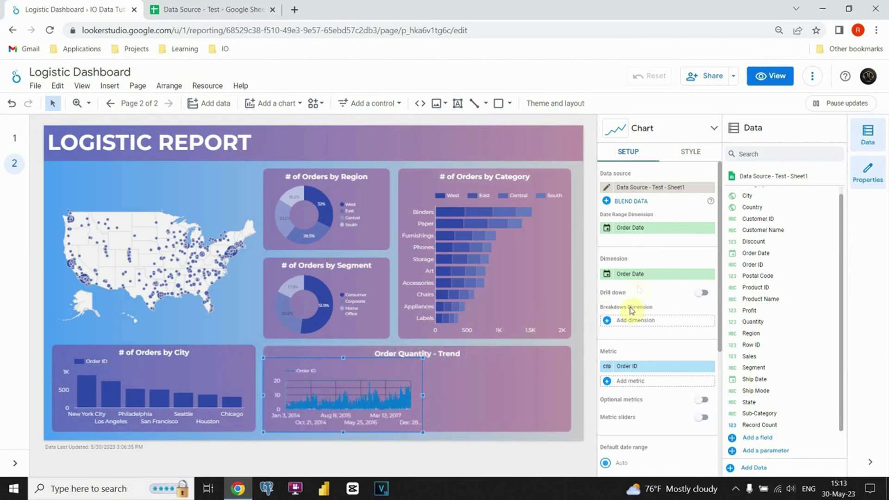
Step: Use Quantity as the metric and group Order Date by Year
{"action": "left_click", "coordinate": [606, 366]}
{"action": "left_click", "coordinate": [534, 352]}
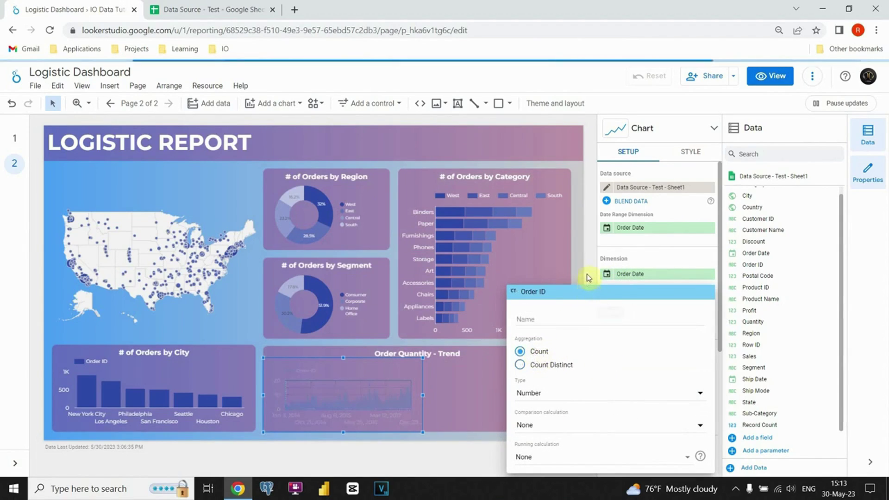
{"action": "left_click_drag", "start_coordinate": [760, 331], "coordinate": [648, 380]}
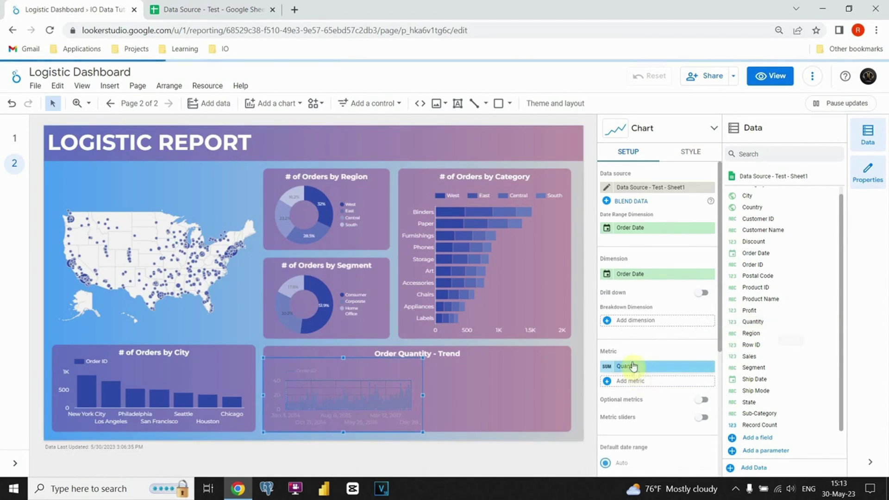
{"action": "left_click", "coordinate": [610, 275]}
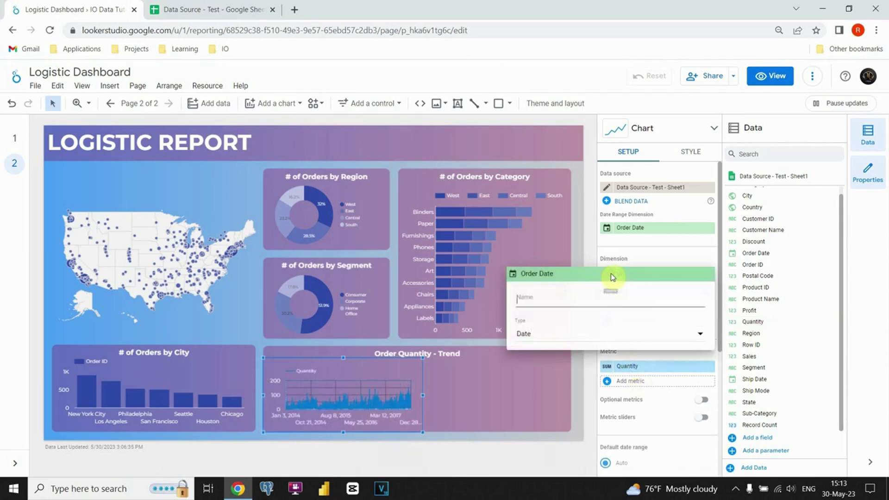
{"action": "left_click", "coordinate": [537, 331]}
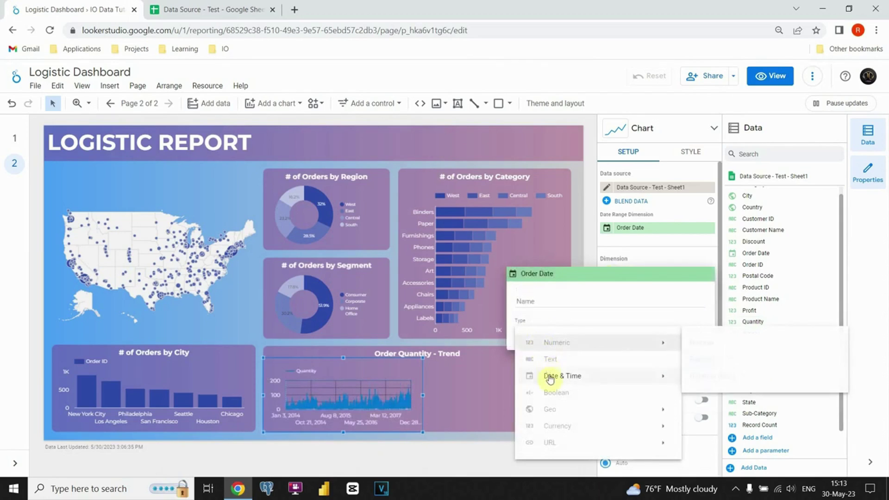
{"action": "mouse_move", "coordinate": [550, 377]}
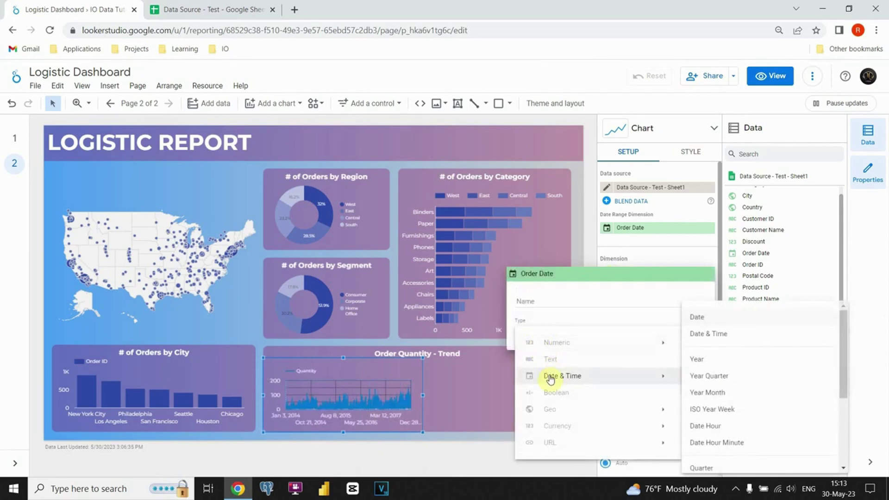
{"action": "left_click", "coordinate": [711, 361]}
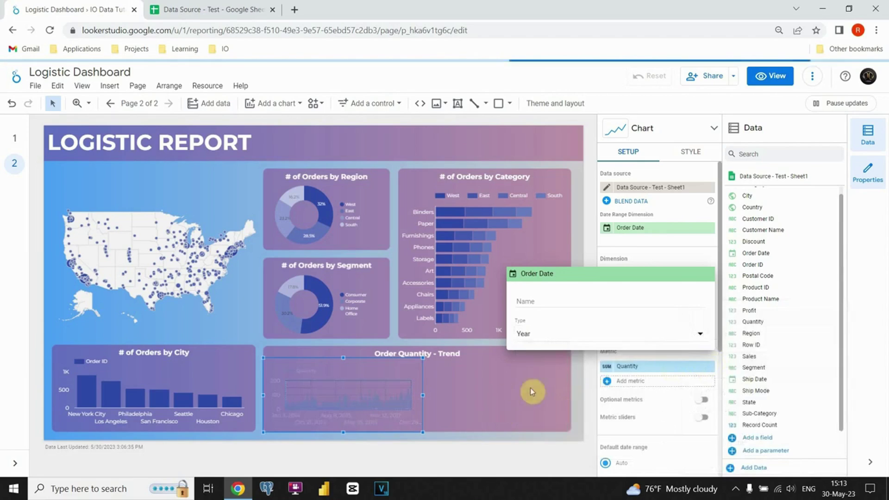
{"action": "left_click", "coordinate": [577, 381]}
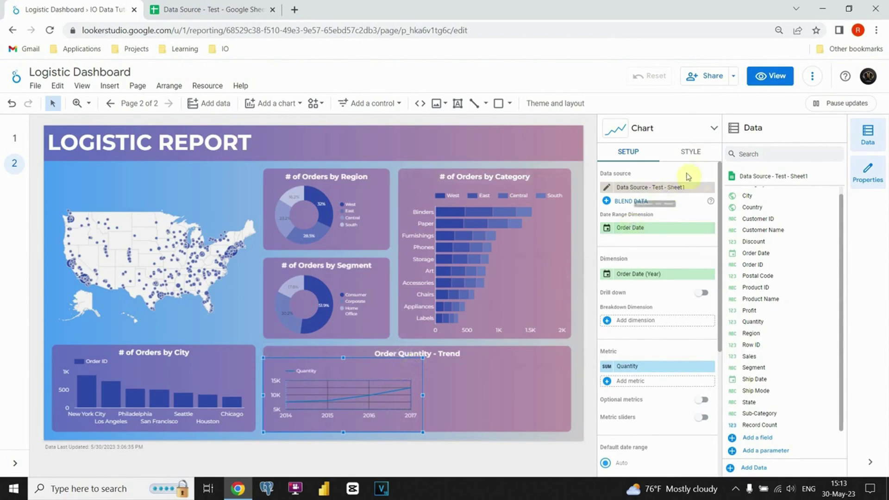
Step: Recolour the trend line, set its weight to 3, and make the gridlines transparent
{"action": "left_click", "coordinate": [694, 158]}
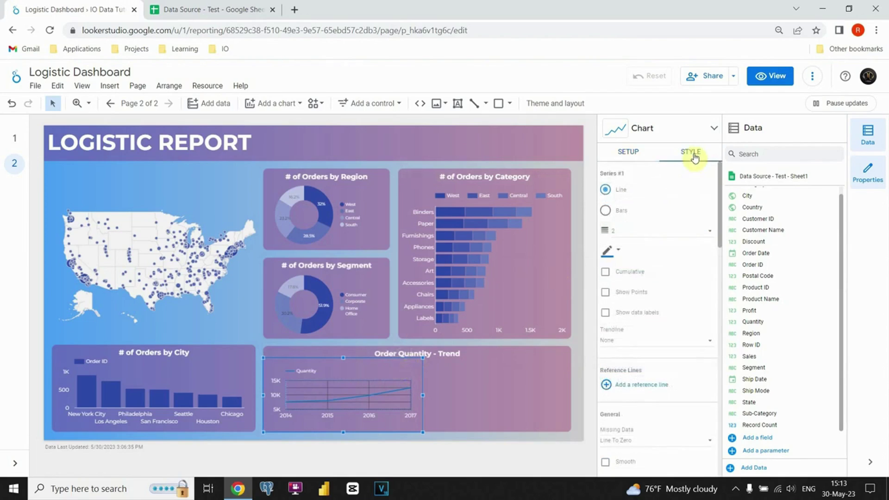
{"action": "left_click", "coordinate": [619, 254]}
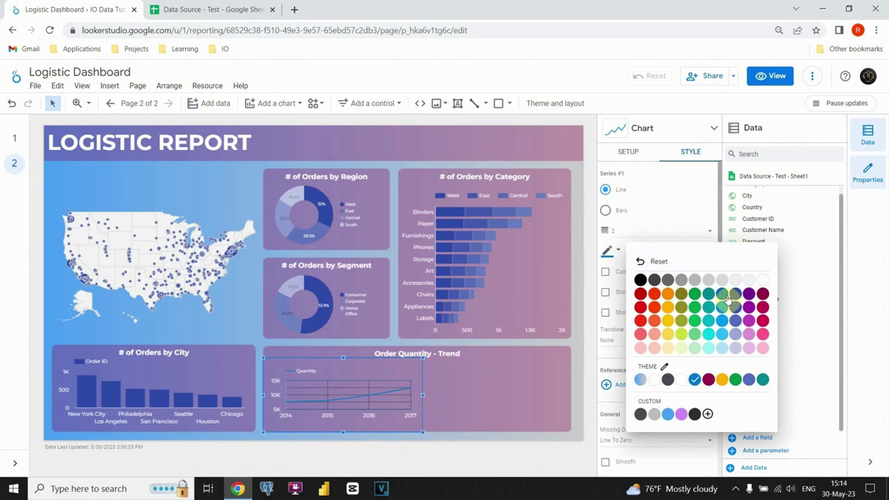
{"action": "left_click", "coordinate": [735, 296]}
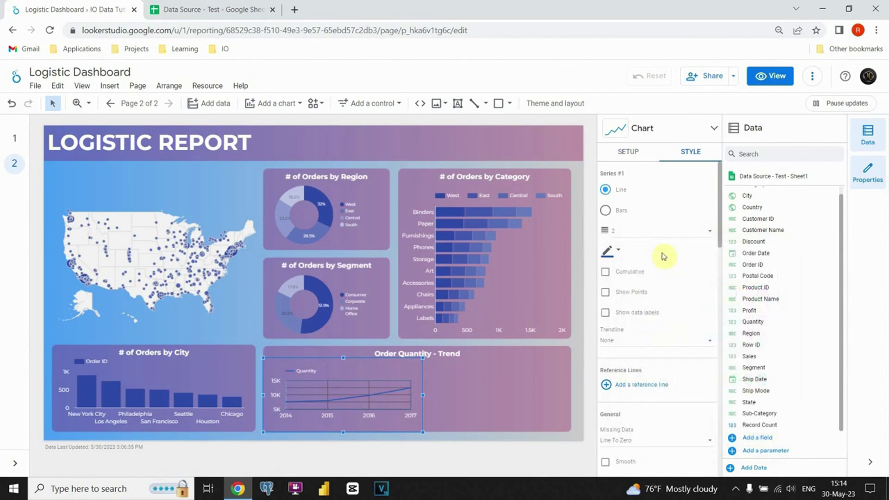
{"action": "left_click", "coordinate": [652, 228]}
{"action": "left_click", "coordinate": [637, 252]}
{"action": "scroll", "coordinate": [657, 271], "scroll_direction": "down", "scroll_amount": 1}
{"action": "scroll", "coordinate": [657, 271], "scroll_direction": "down", "scroll_amount": 10}
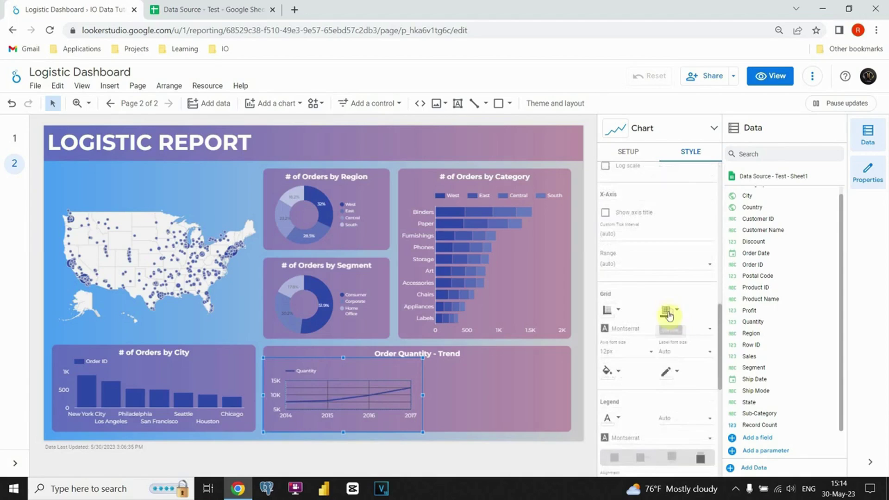
{"action": "left_click", "coordinate": [667, 312]}
{"action": "left_click", "coordinate": [770, 301]}
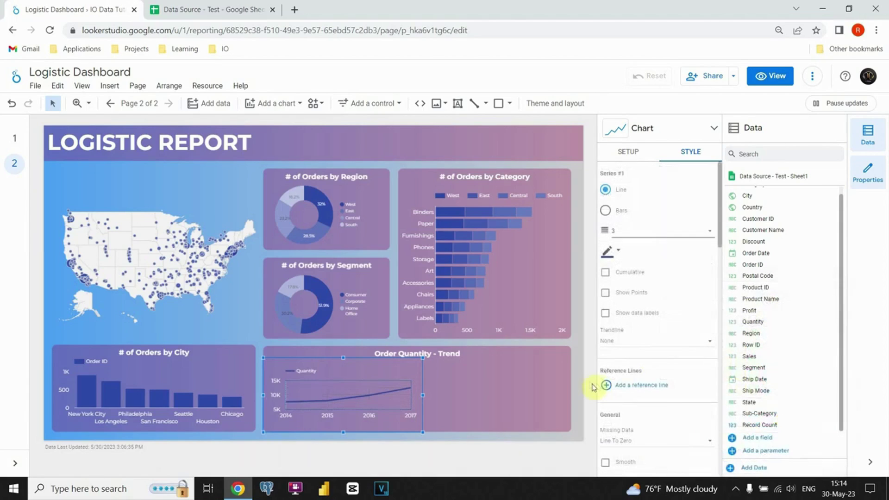
{"action": "left_click", "coordinate": [577, 378]}
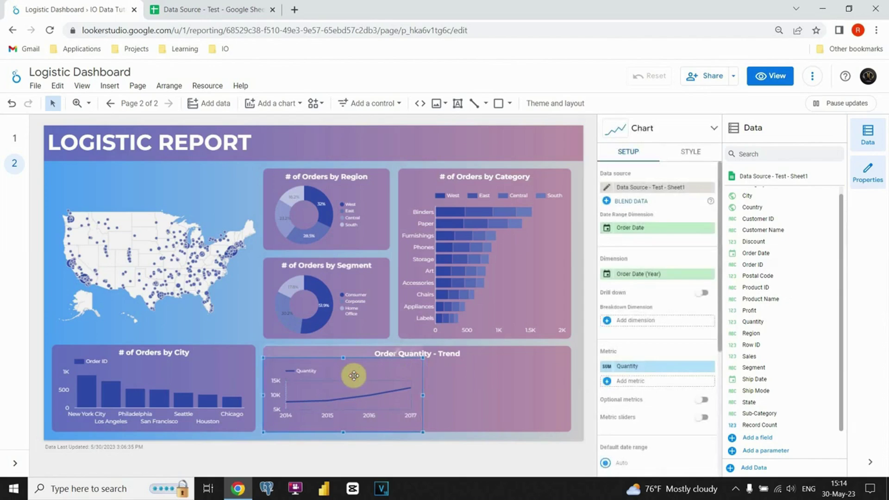
Step: Duplicate the yearly trend chart to the right and resize both charts to share the panel
{"action": "left_click_drag", "start_coordinate": [426, 378], "coordinate": [553, 373]}
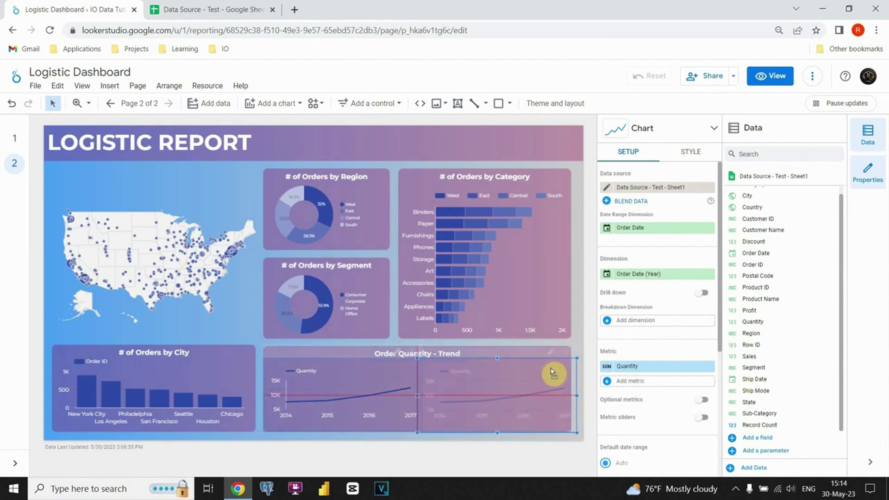
{"action": "left_click_drag", "start_coordinate": [551, 372], "coordinate": [556, 371]}
{"action": "left_click", "coordinate": [410, 382]}
{"action": "left_click_drag", "start_coordinate": [423, 395], "coordinate": [391, 395]}
{"action": "left_click_drag", "start_coordinate": [443, 370], "coordinate": [418, 369]}
{"action": "left_click_drag", "start_coordinate": [556, 395], "coordinate": [568, 395]}
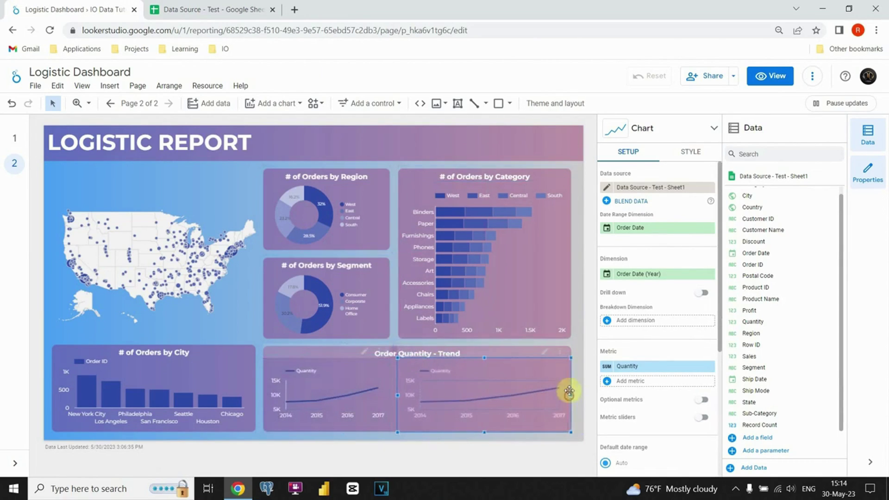
Step: Change the copy's Order Date type to Date & Time > Month for a January–November quantity trend
{"action": "left_click", "coordinate": [606, 274]}
{"action": "left_click", "coordinate": [540, 337]}
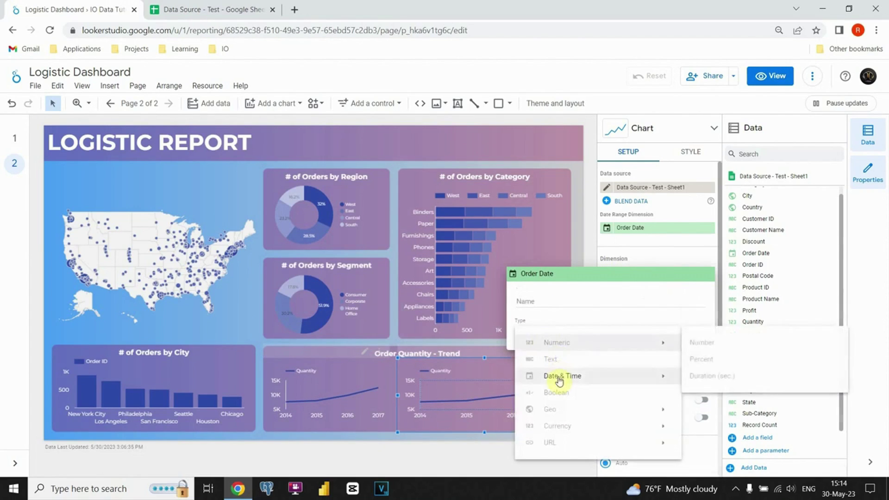
{"action": "mouse_move", "coordinate": [559, 381]}
{"action": "scroll", "coordinate": [730, 391], "scroll_direction": "down", "scroll_amount": 5}
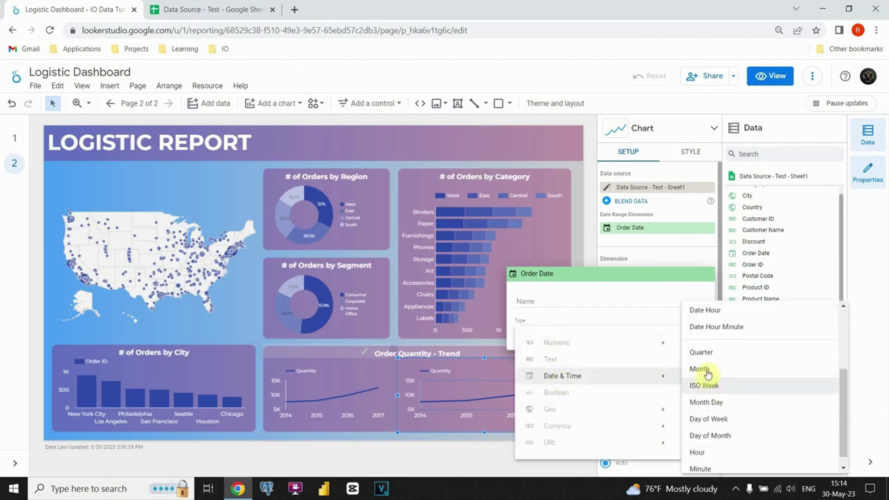
{"action": "left_click", "coordinate": [704, 369]}
{"action": "left_click", "coordinate": [573, 246]}
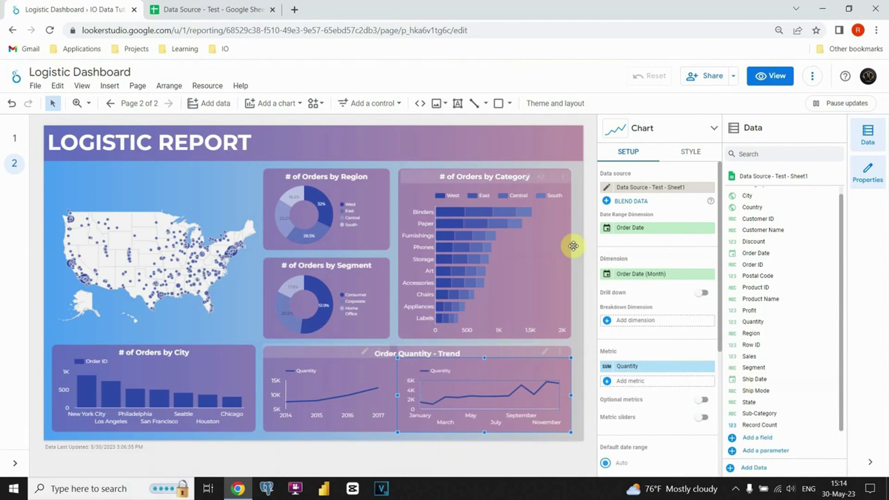
{"action": "left_click", "coordinate": [577, 250]}
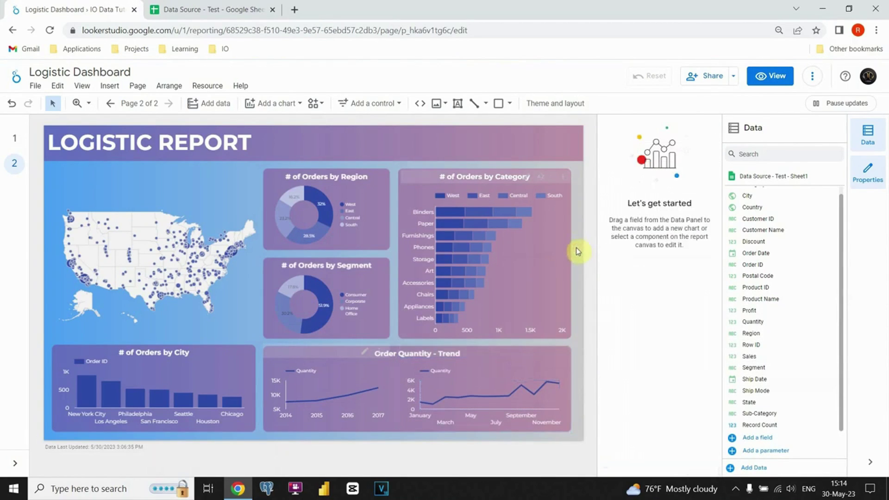